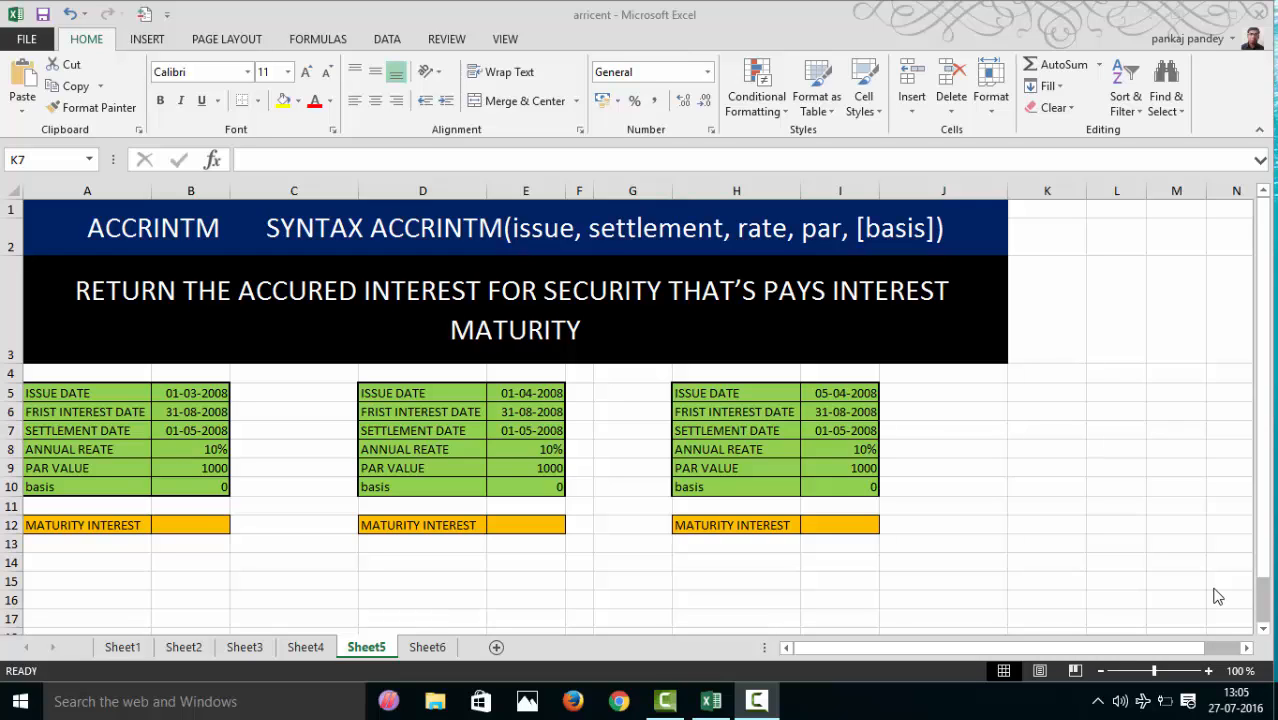
- Compare the ACCRINTM syntax and example tables on Sheet5 with the argument descriptions on Sheet6
click(203, 530)
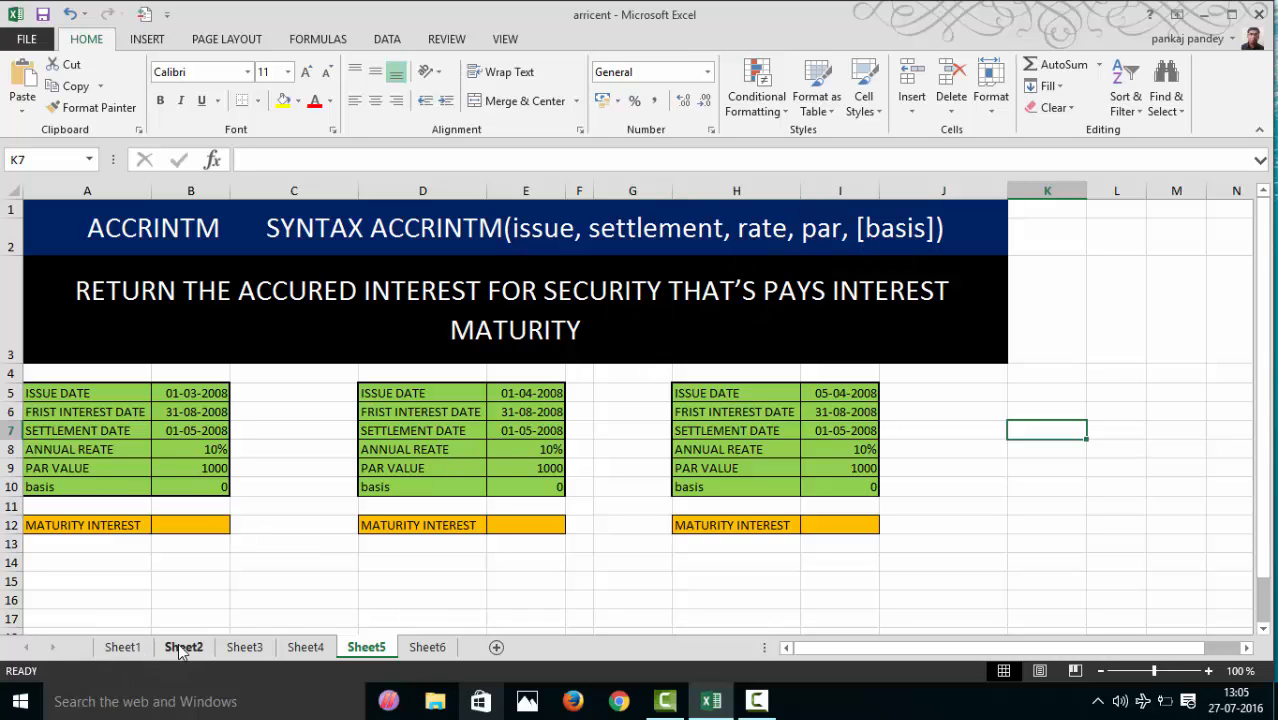
click(445, 648)
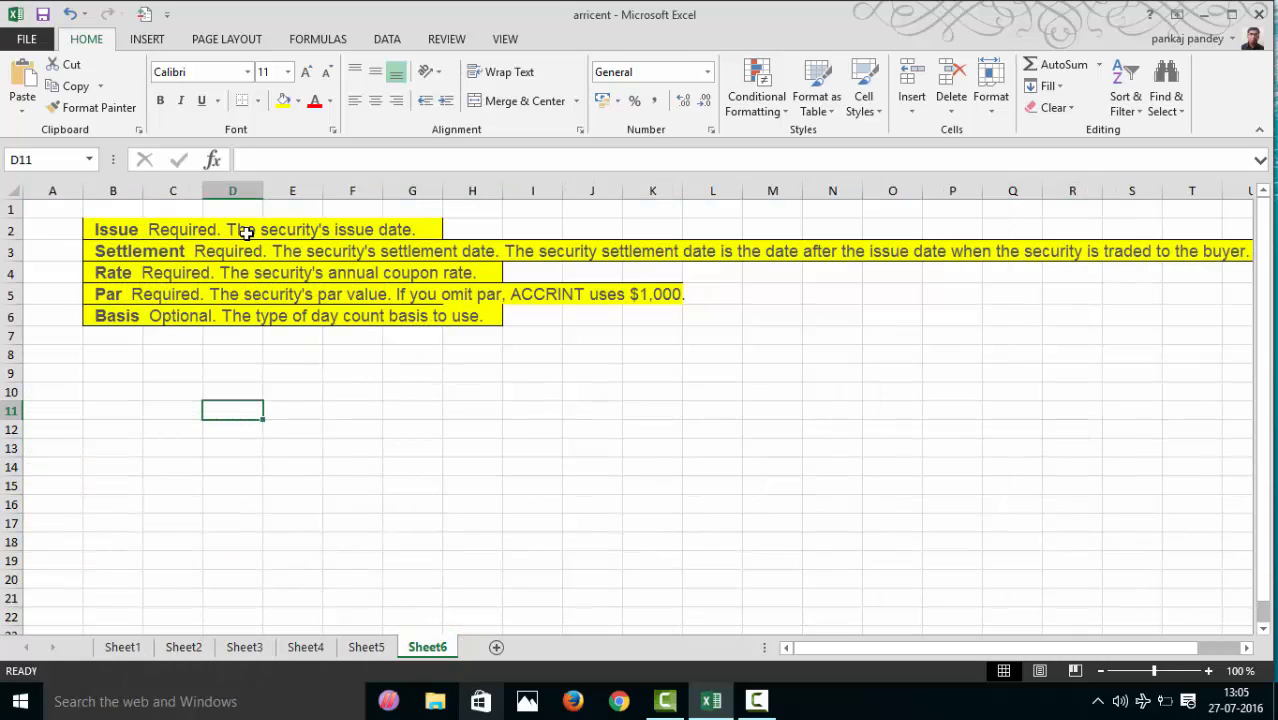
click(362, 648)
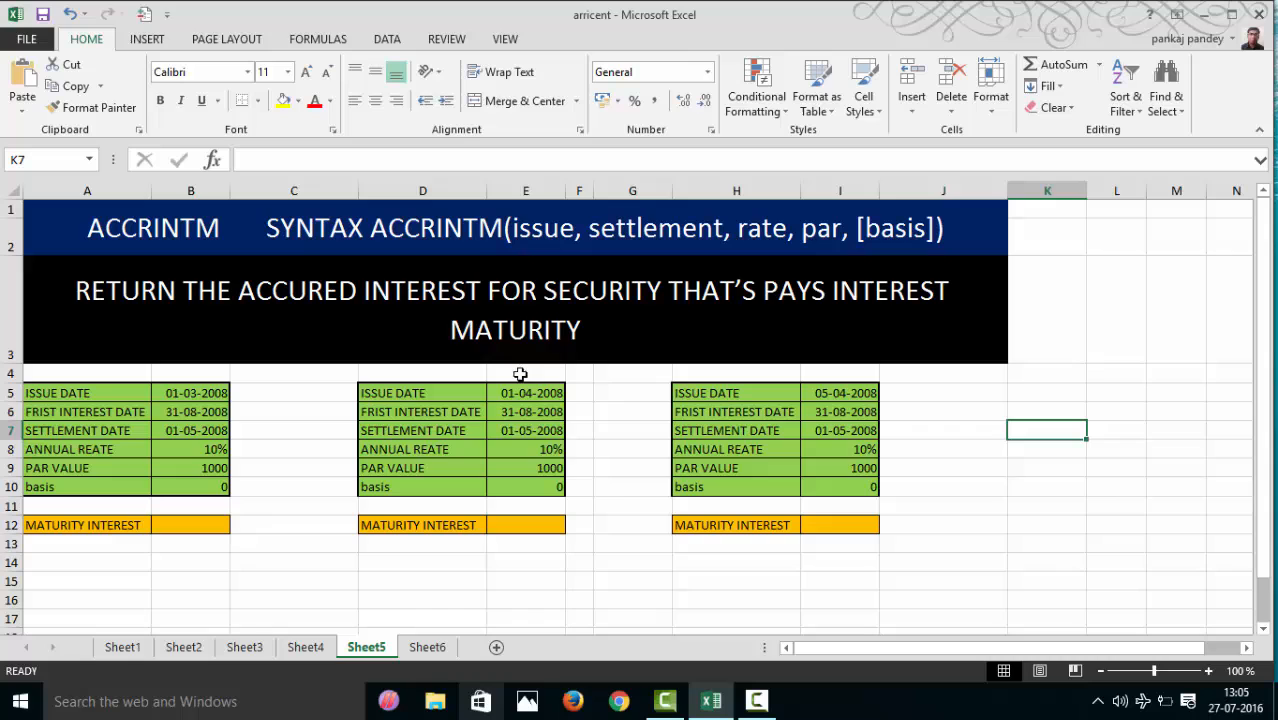
click(427, 647)
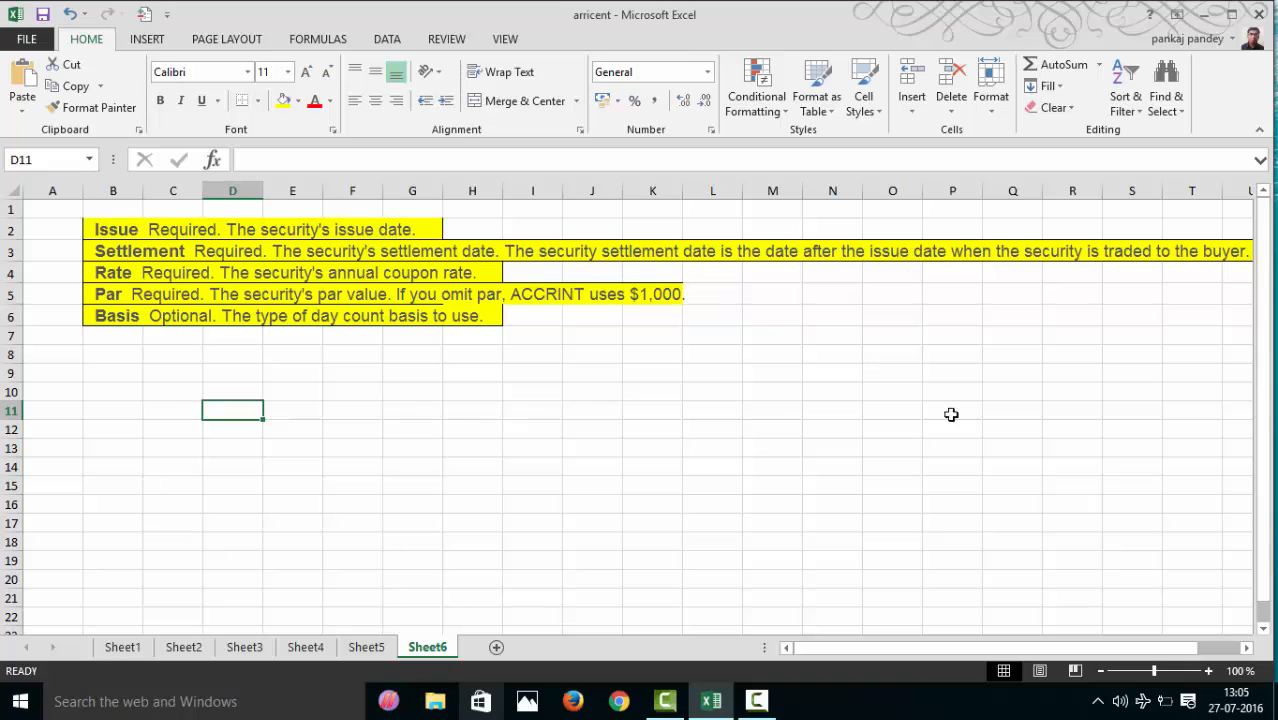
mouse_move(1190, 649)
mouse_down()
mouse_move(1202, 650)
mouse_move(1183, 648)
mouse_up()
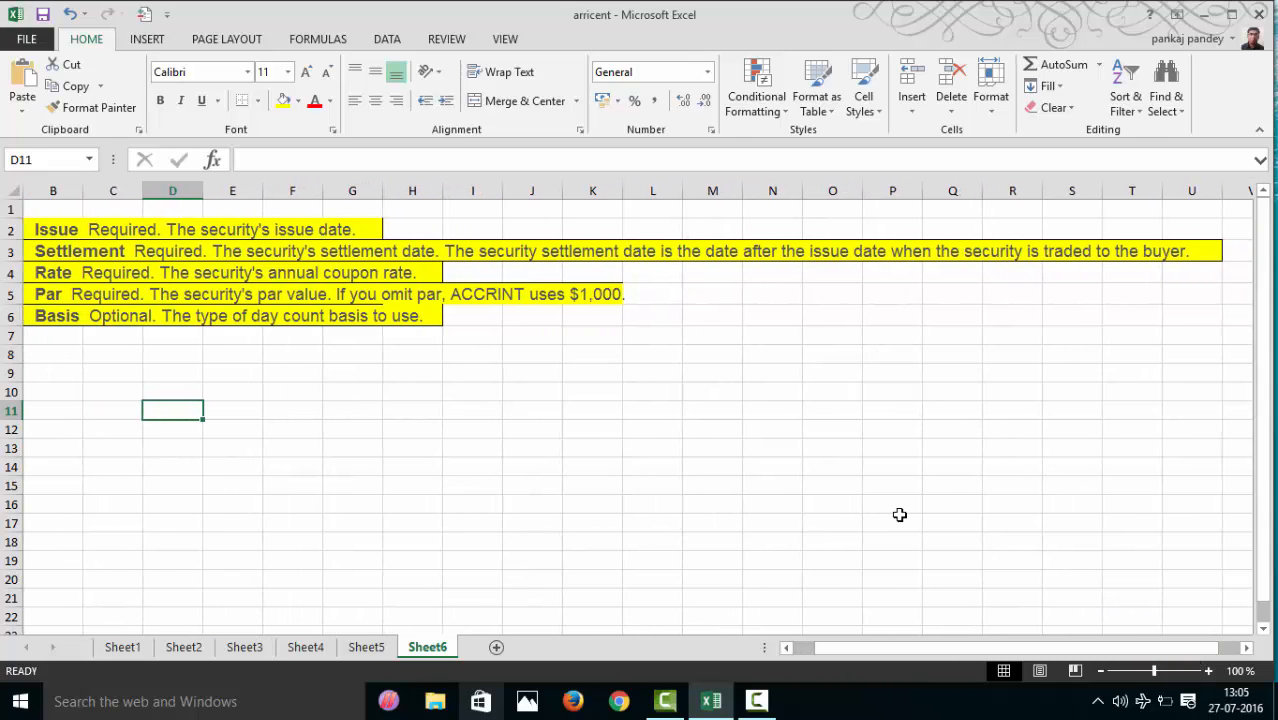
click(360, 650)
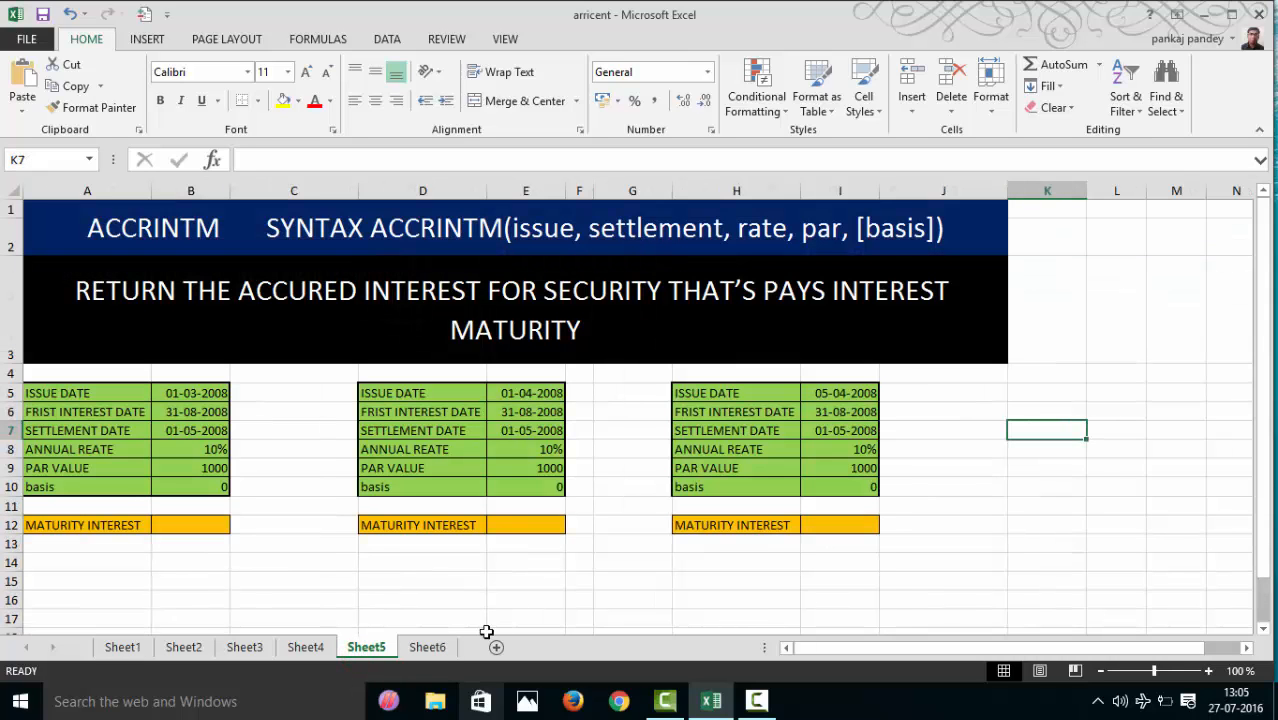
click(432, 650)
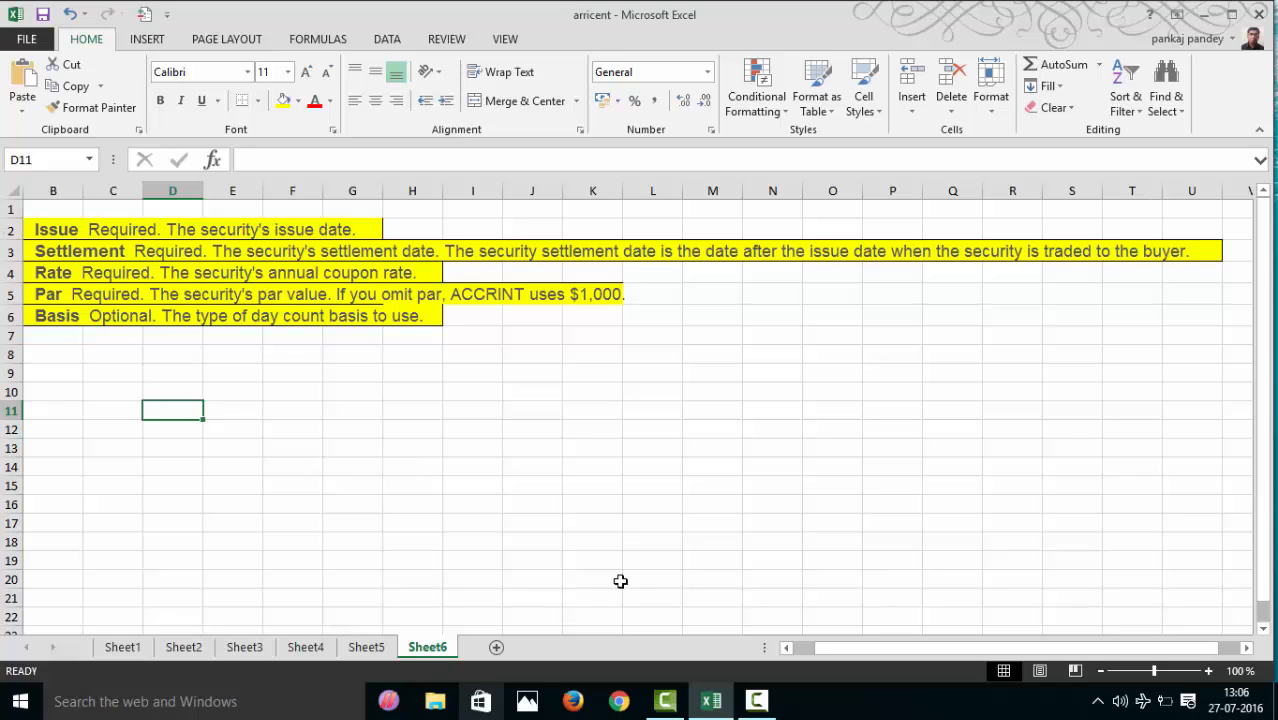
click(372, 648)
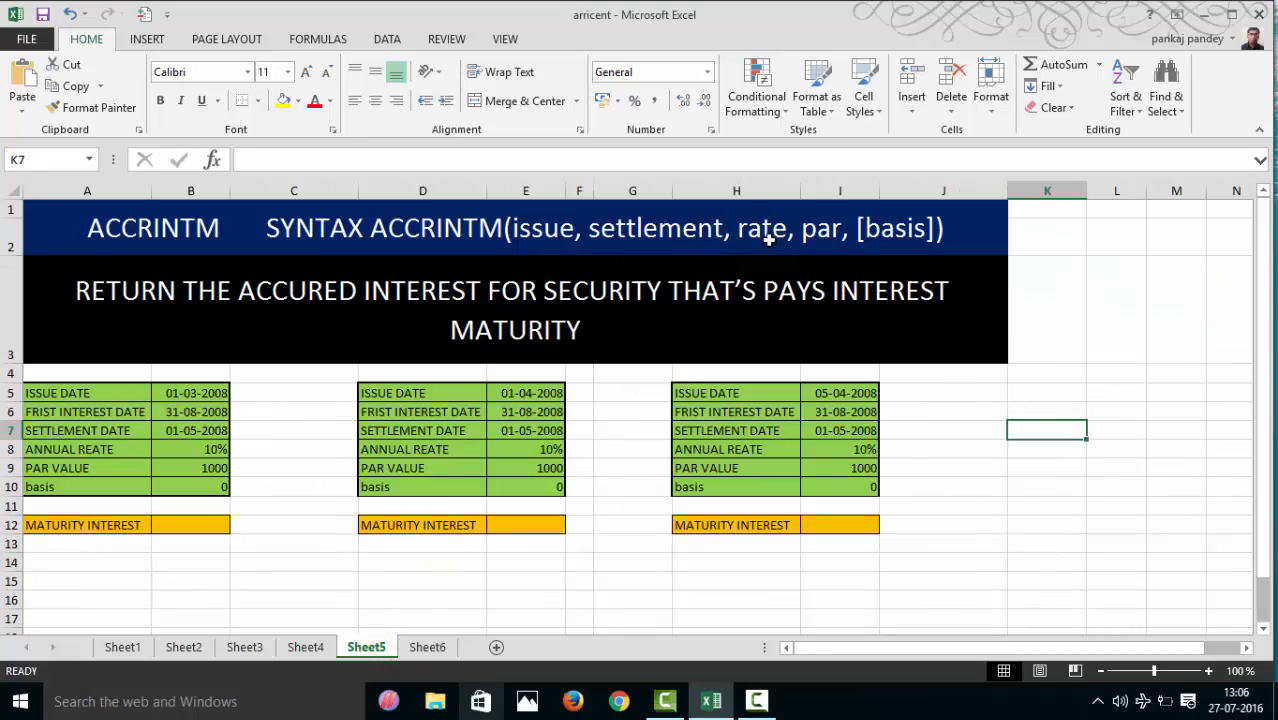
click(440, 650)
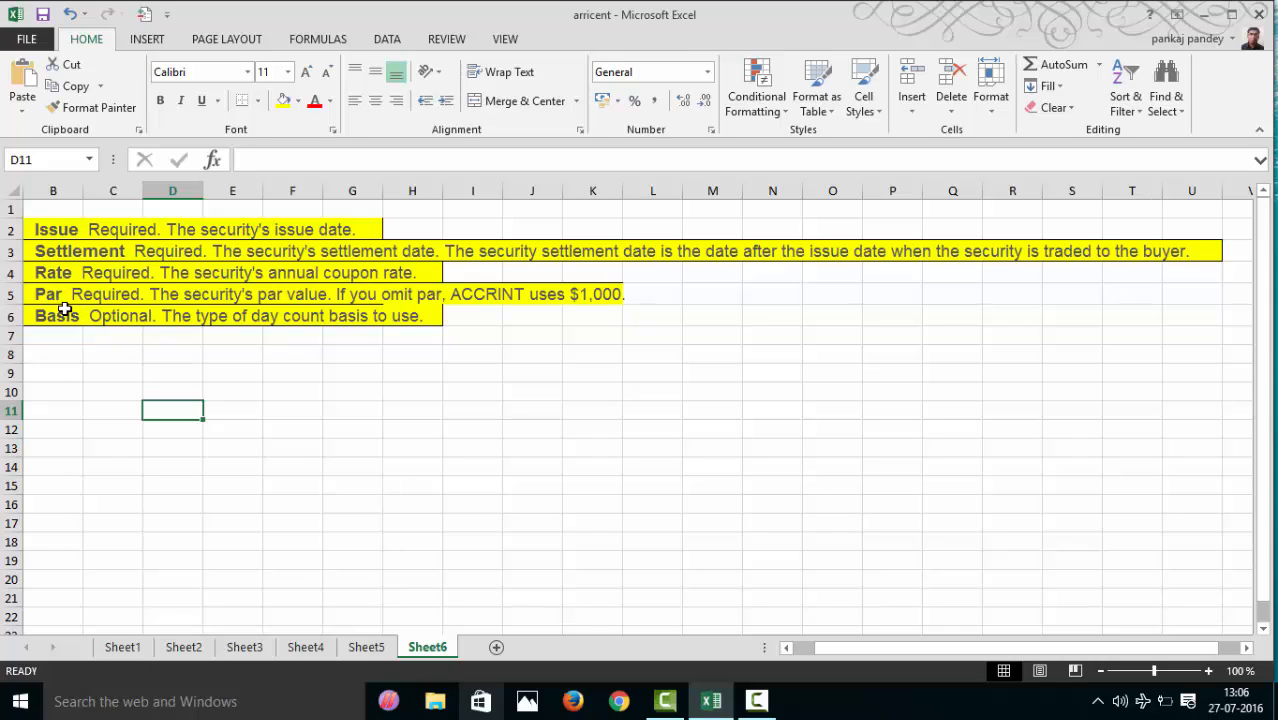
click(368, 647)
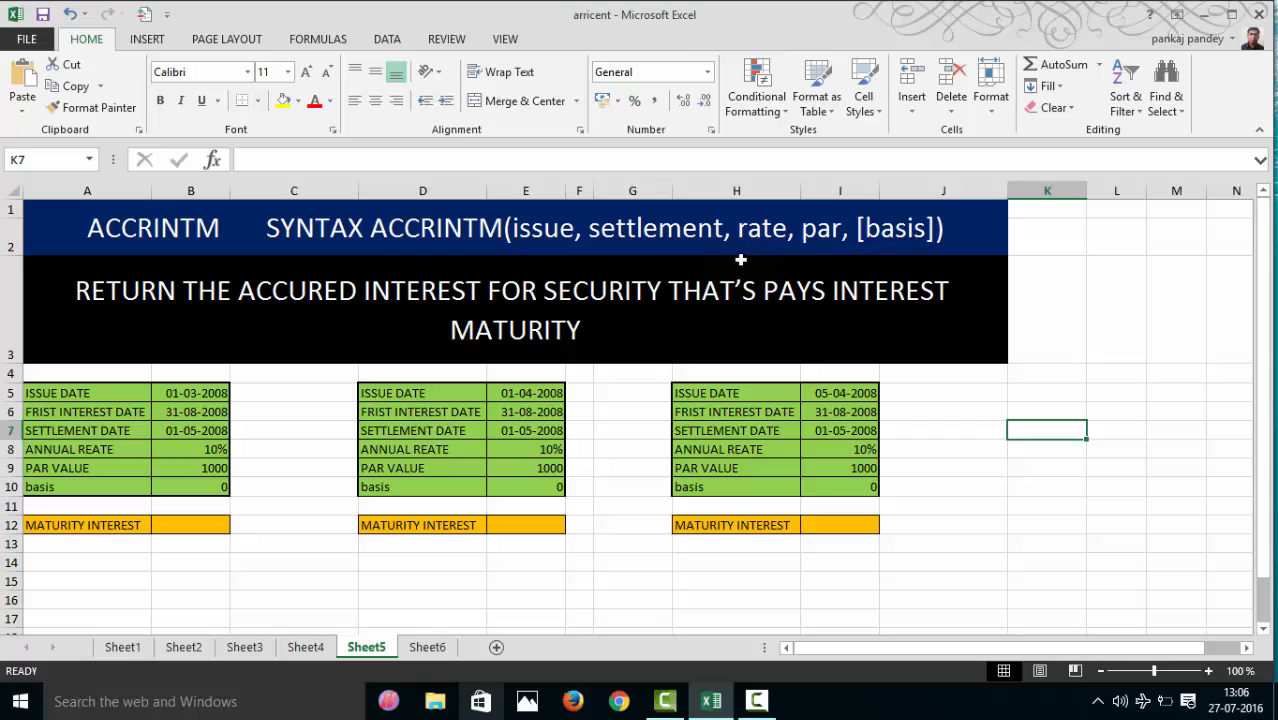
click(427, 648)
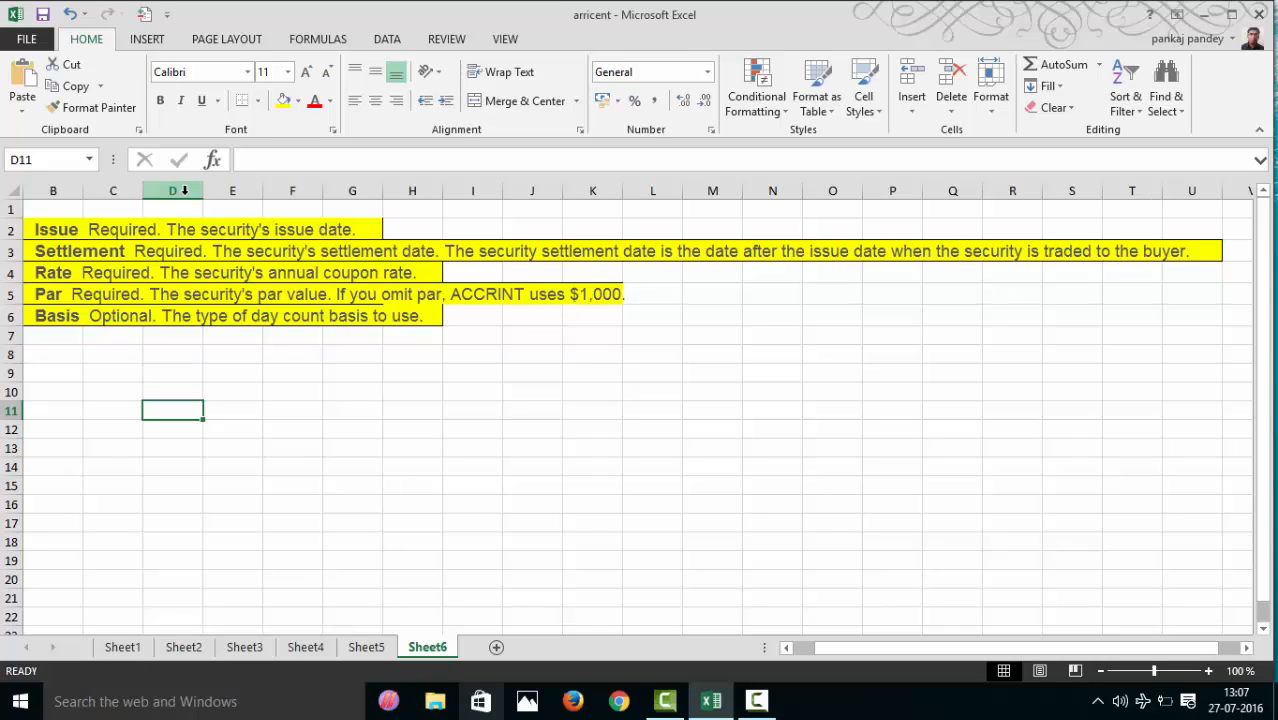
click(366, 647)
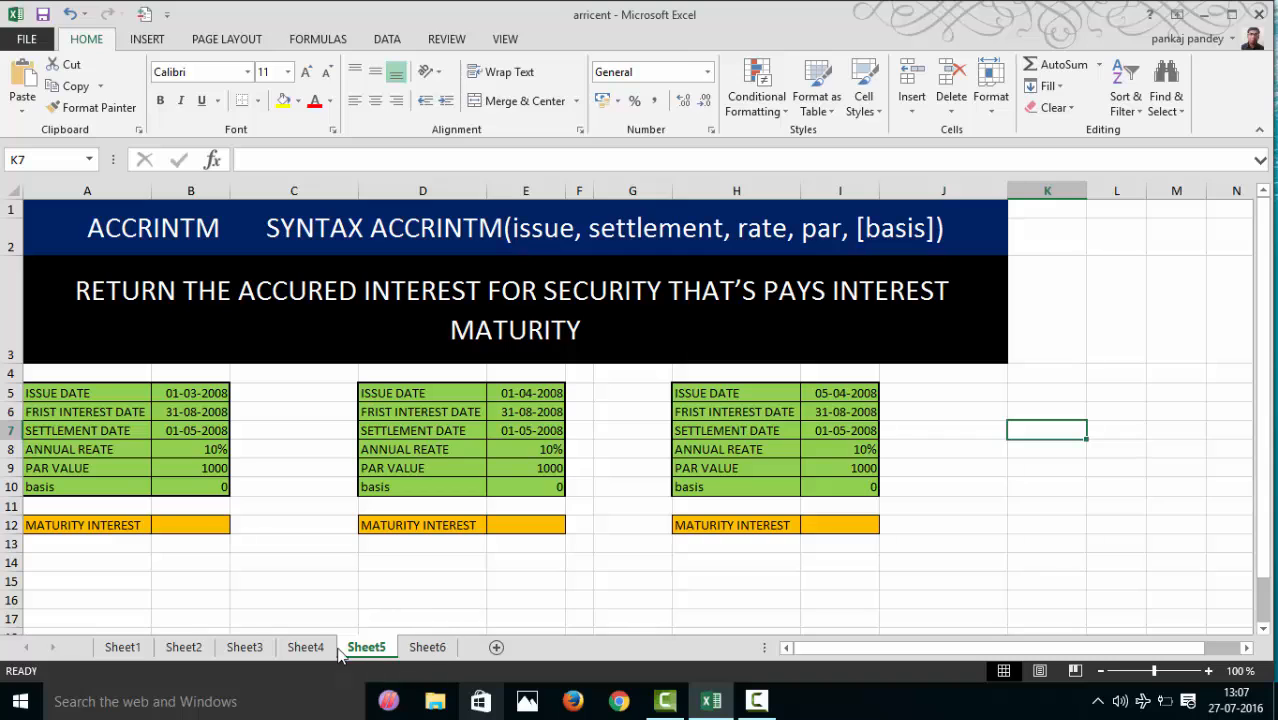
- On Sheet3, change the briefly defined year for basis 1 (Actual/actual) in cell D5 to 366/30
click(240, 647)
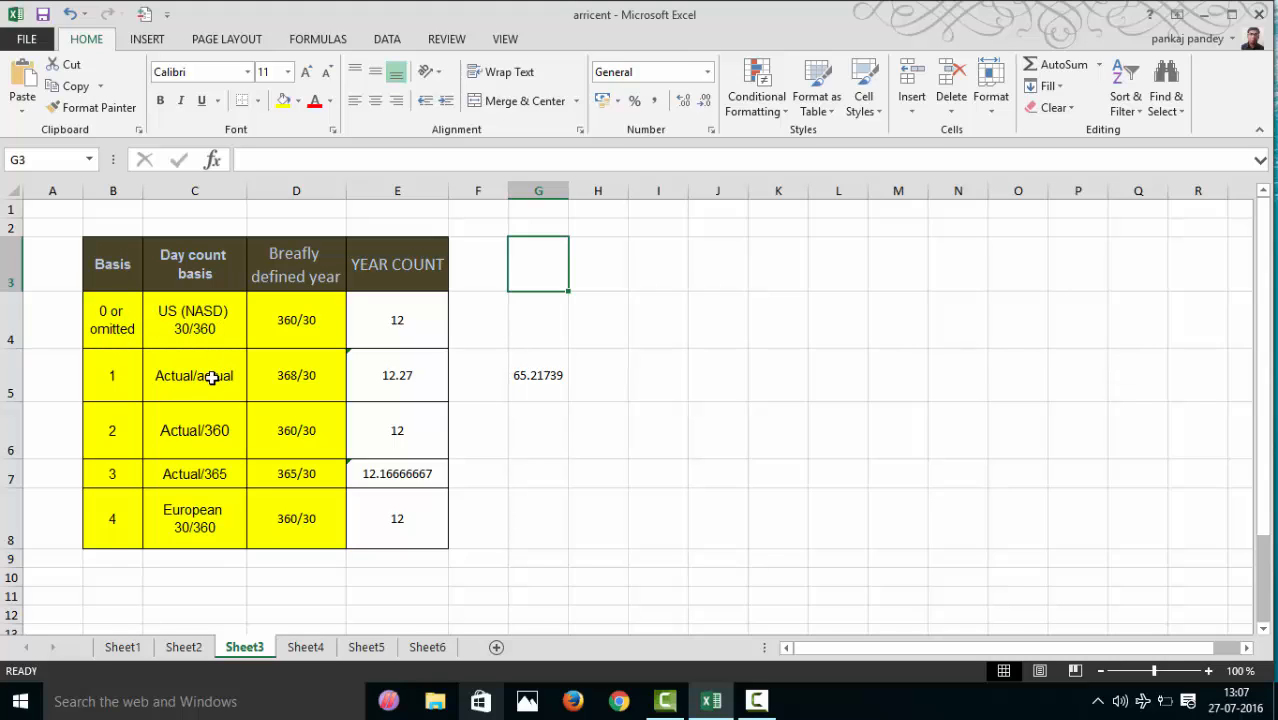
click(290, 394)
double_click(296, 378)
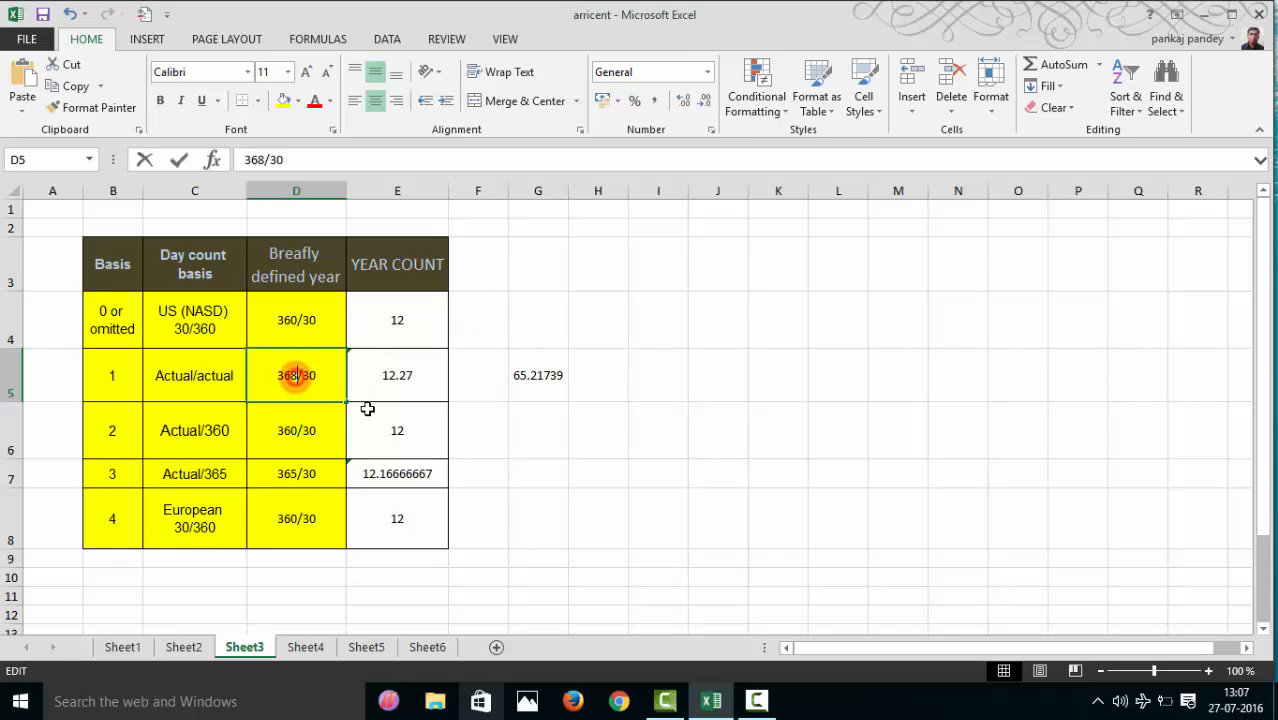
key(BackSpace)
text(6)
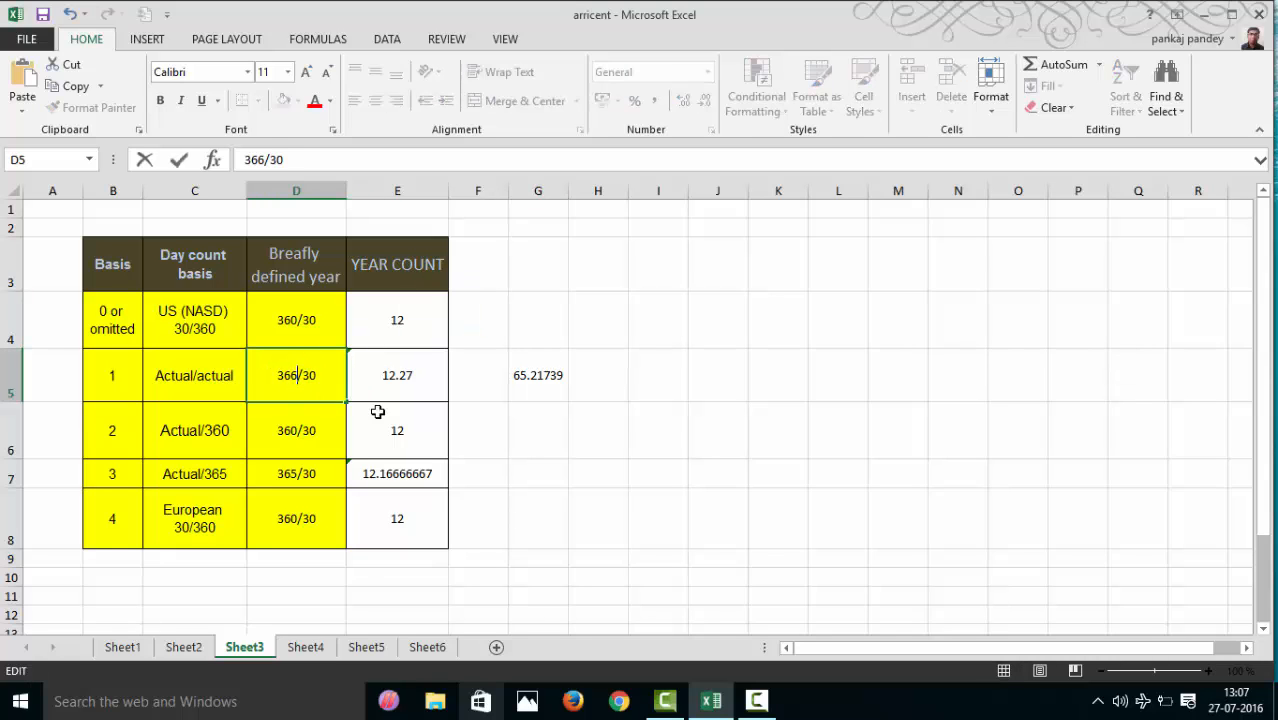
- Change the basis 1 year count formula in E5 to =366/30 and clear the calculation in cell G5
click(420, 398)
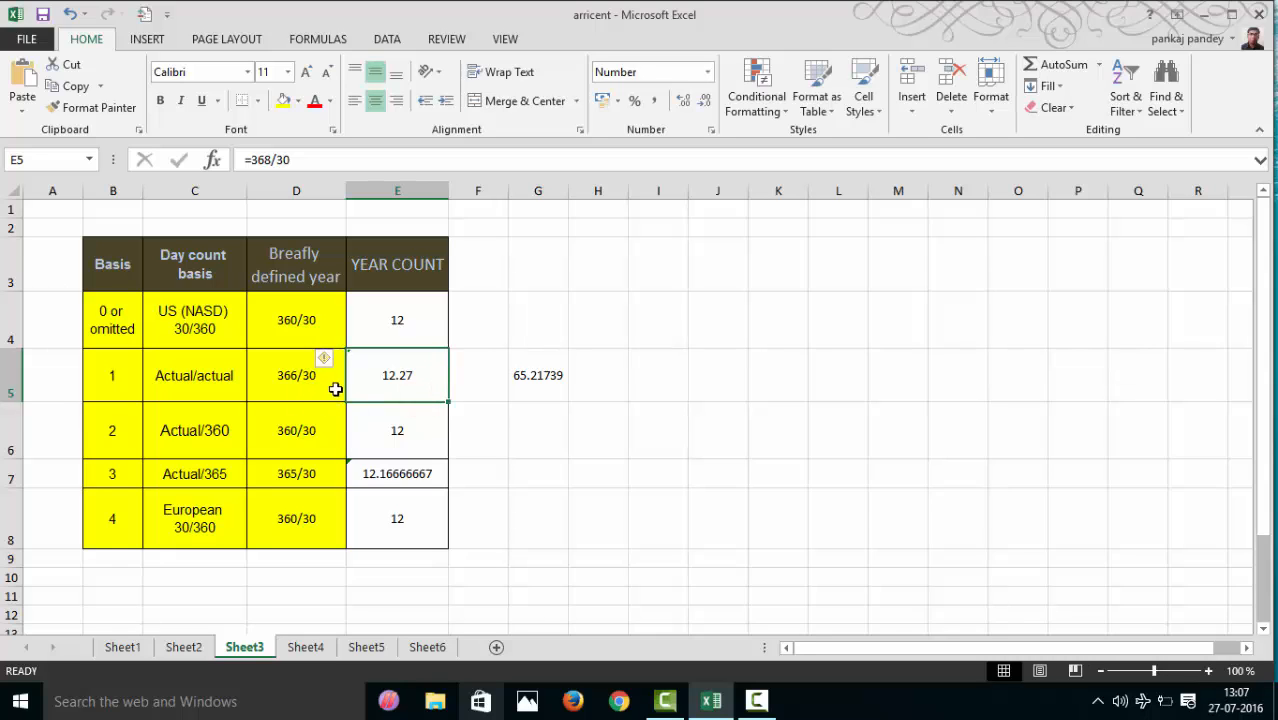
click(271, 160)
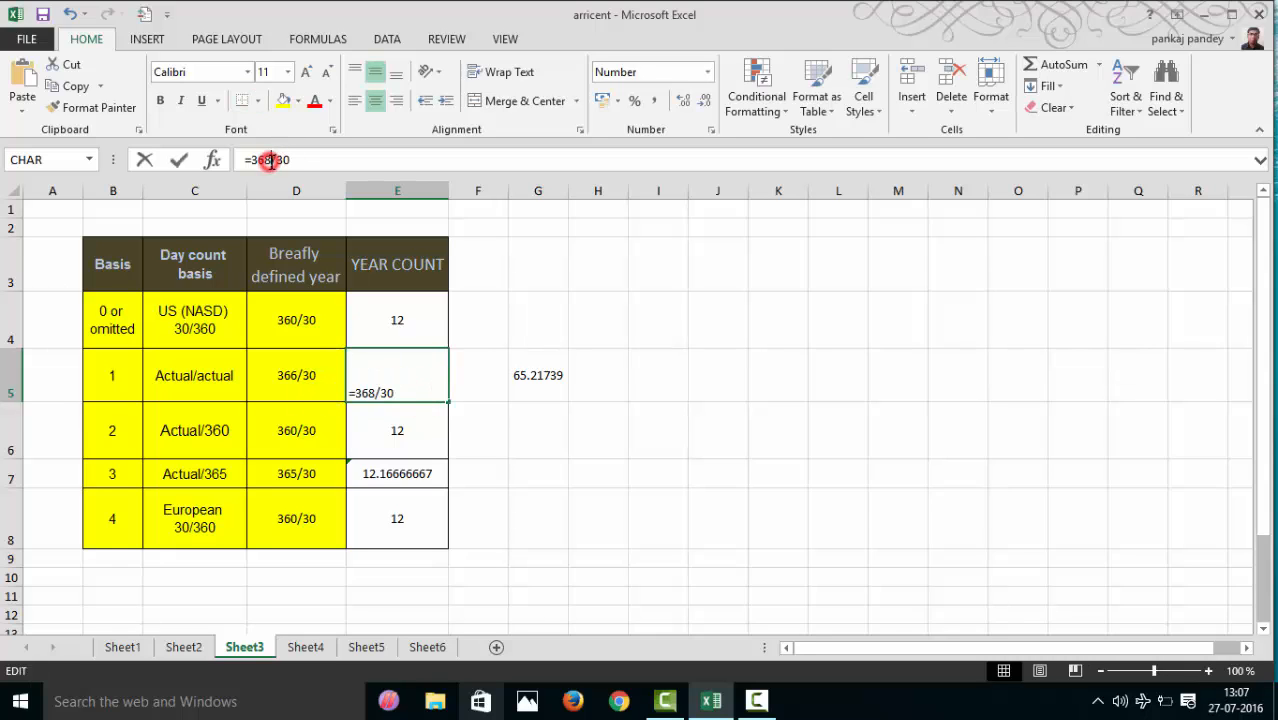
key(BackSpace)
text(6)
key(Return)
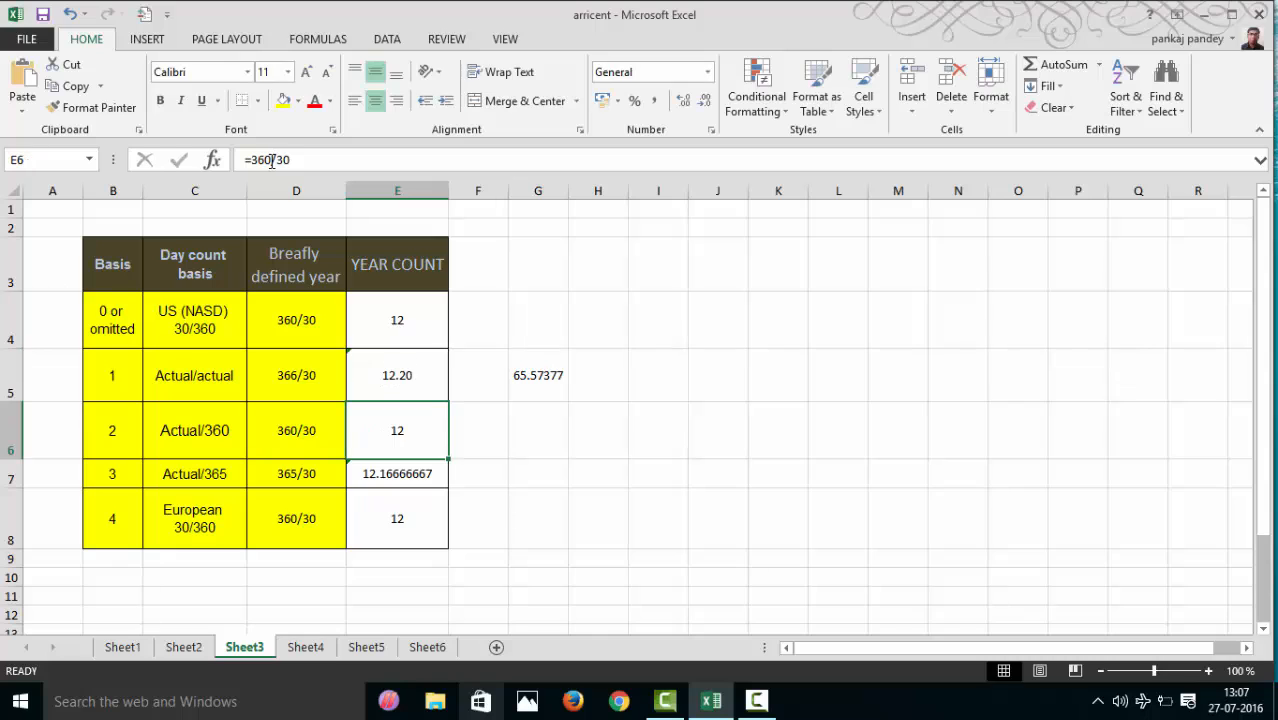
click(522, 386)
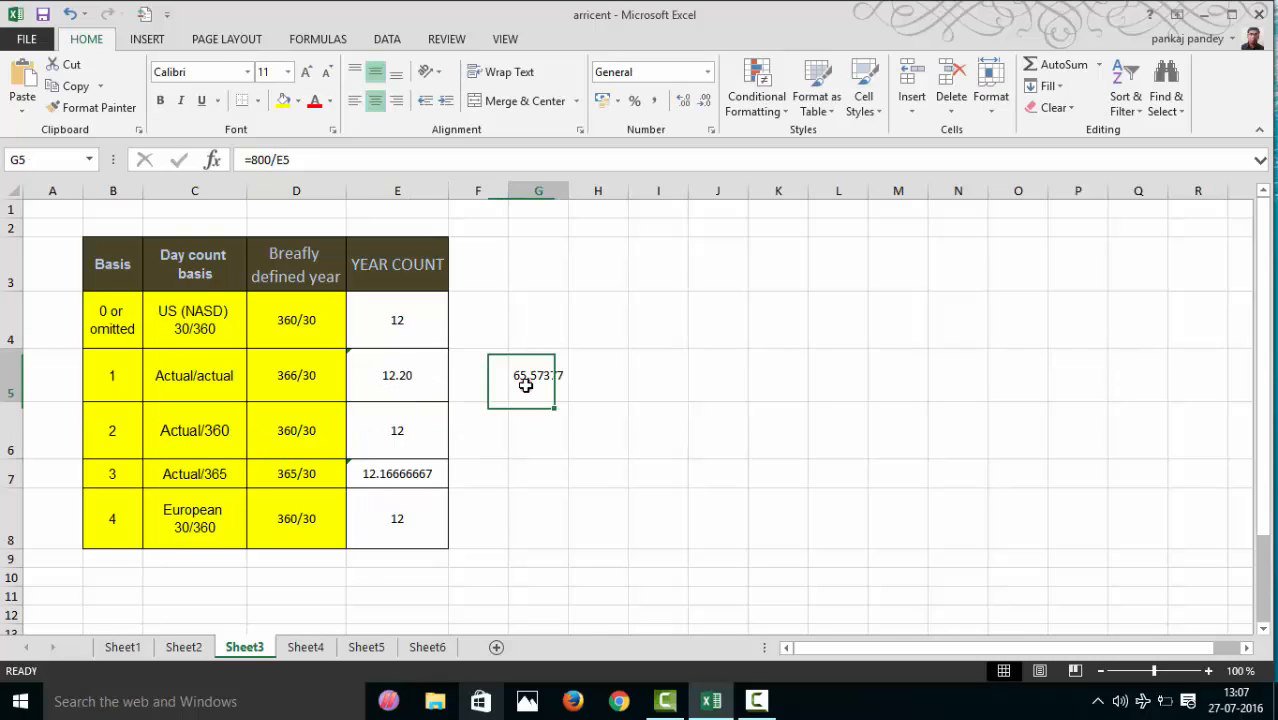
key(Delete)
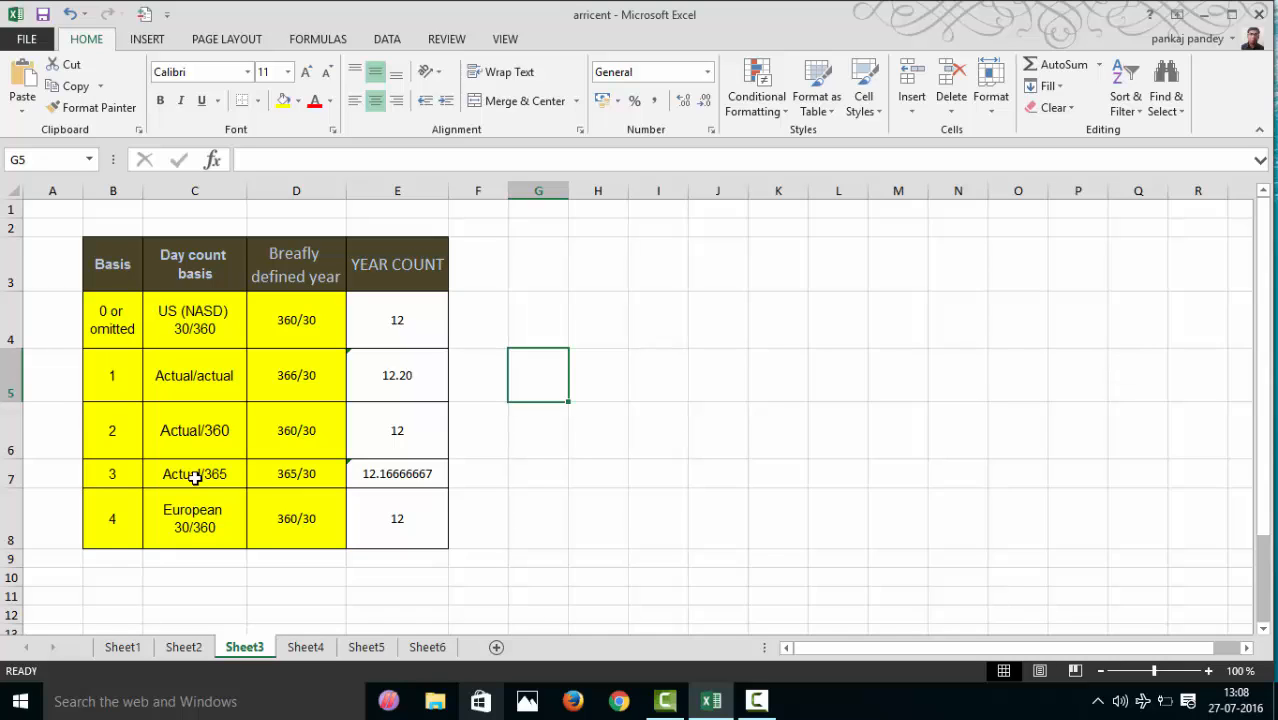
- Examine the basis 3 and basis 4 rows of the day count table and return to the ACCRINTM examples on Sheet5
drag(128, 477, 400, 474)
click(110, 477)
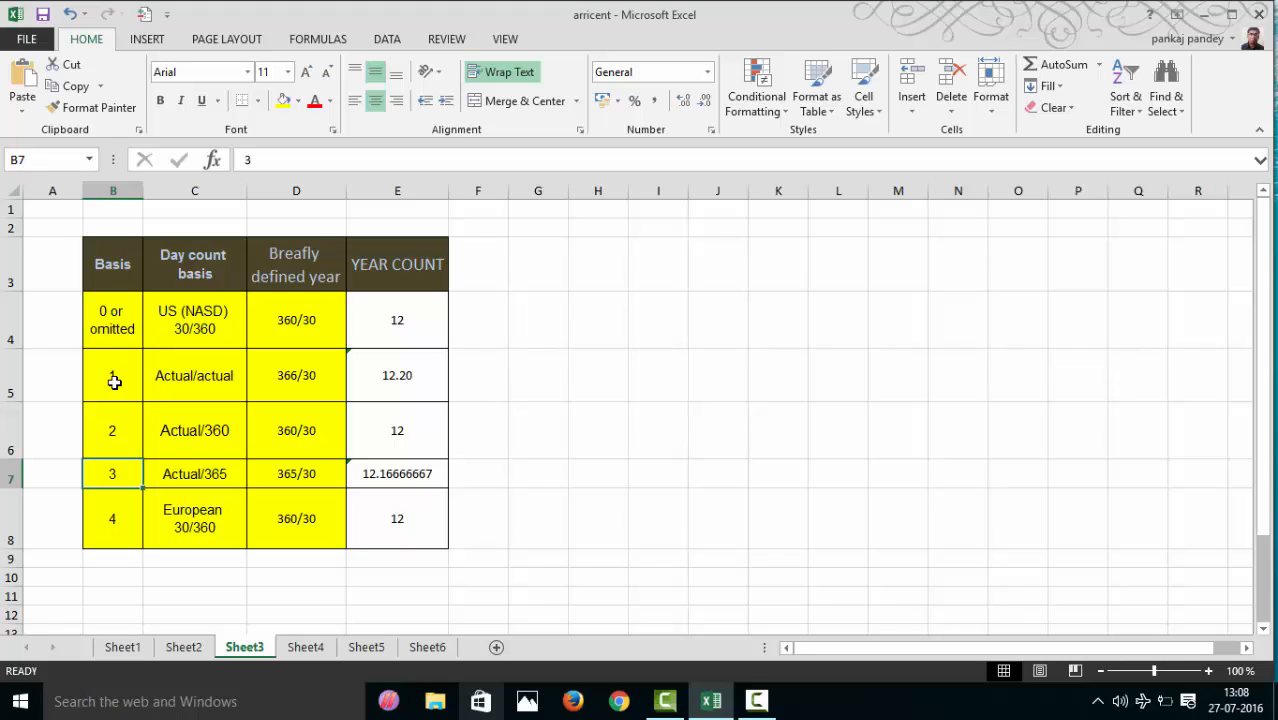
drag(104, 516, 402, 531)
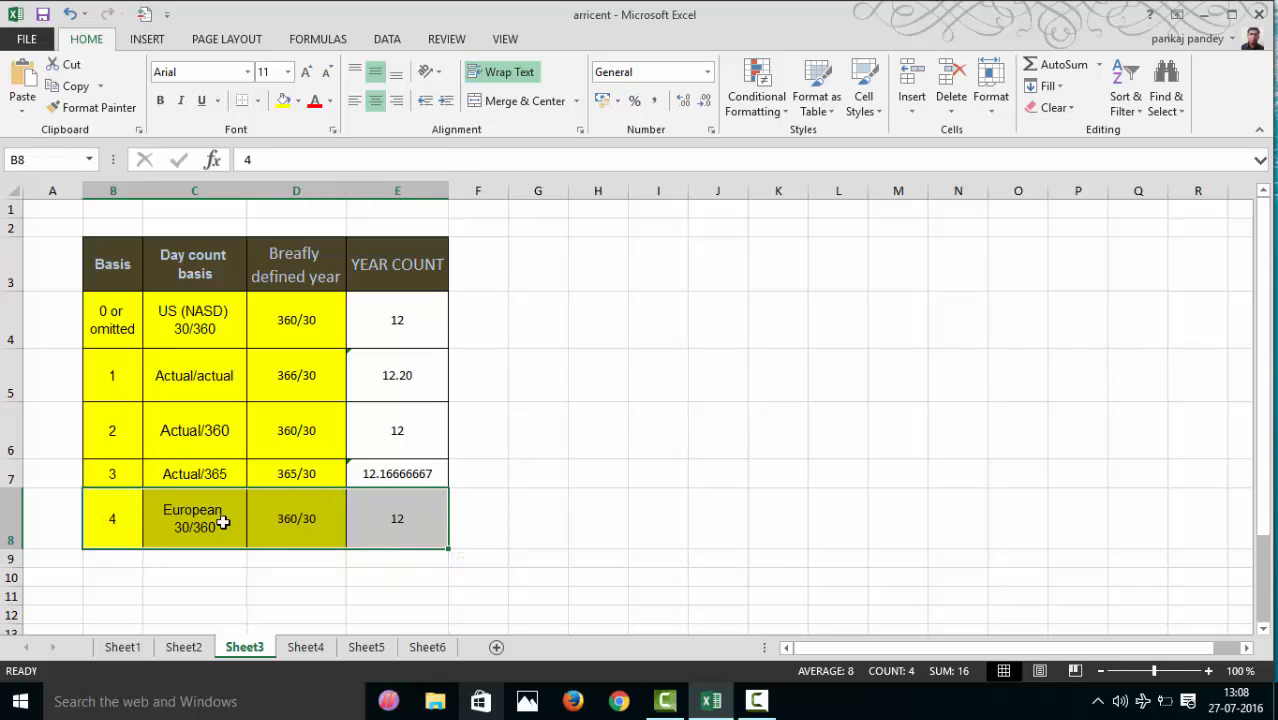
click(220, 517)
click(424, 648)
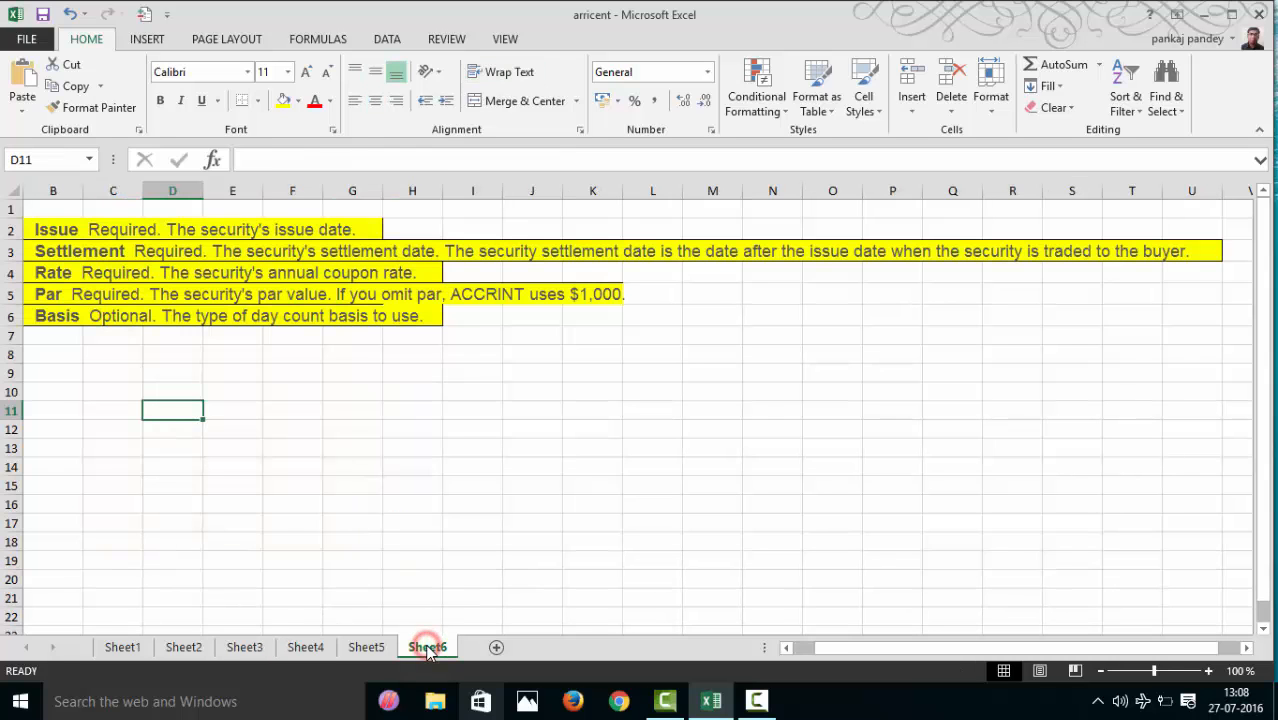
click(366, 648)
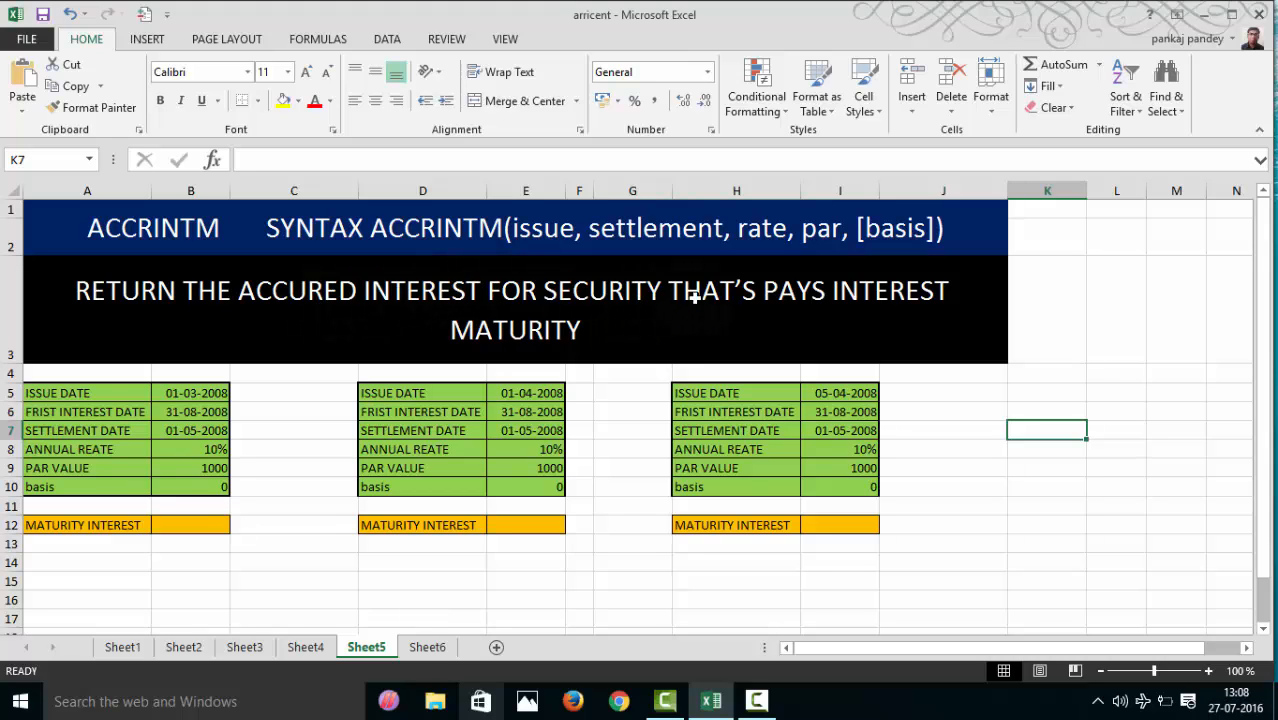
click(578, 343)
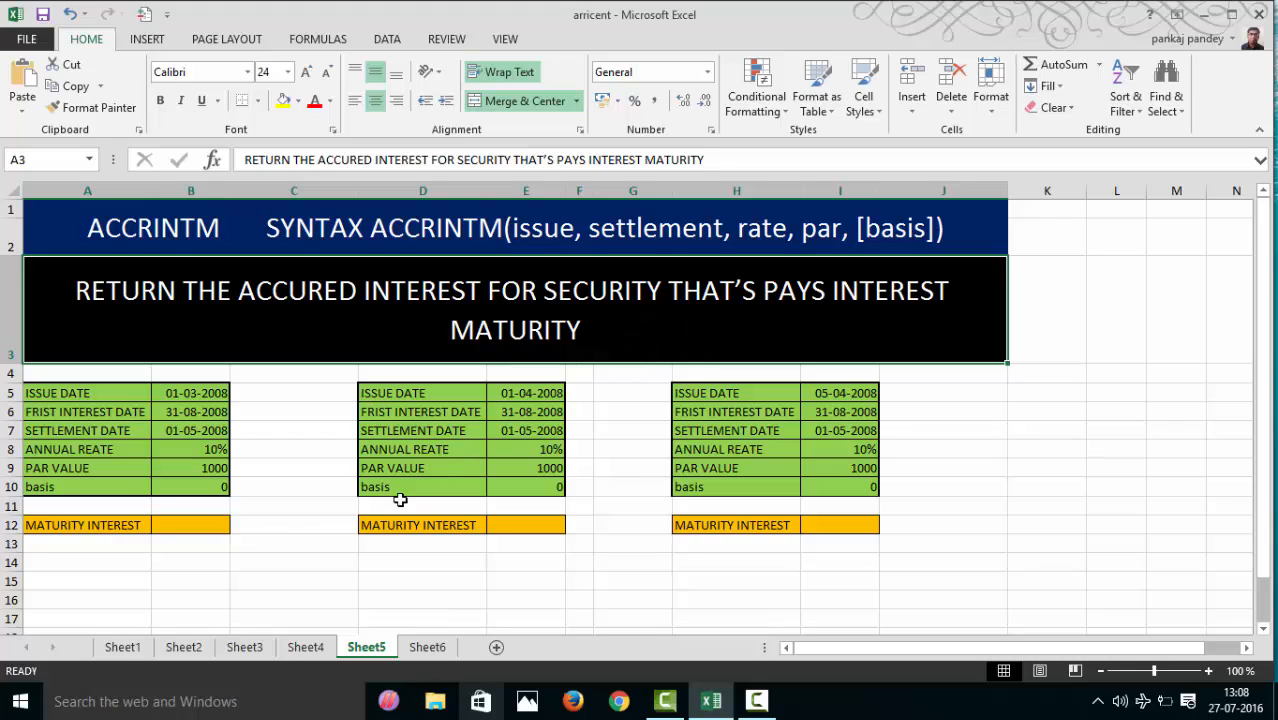
click(196, 527)
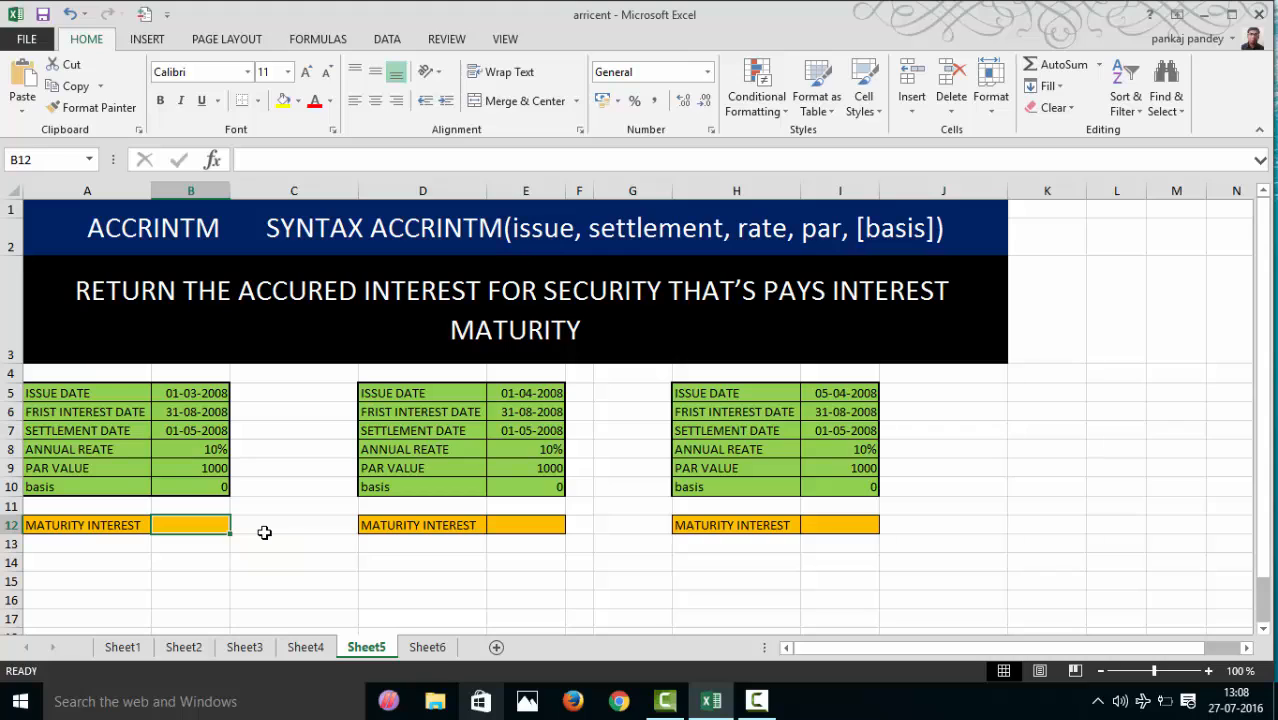
text(=AC)
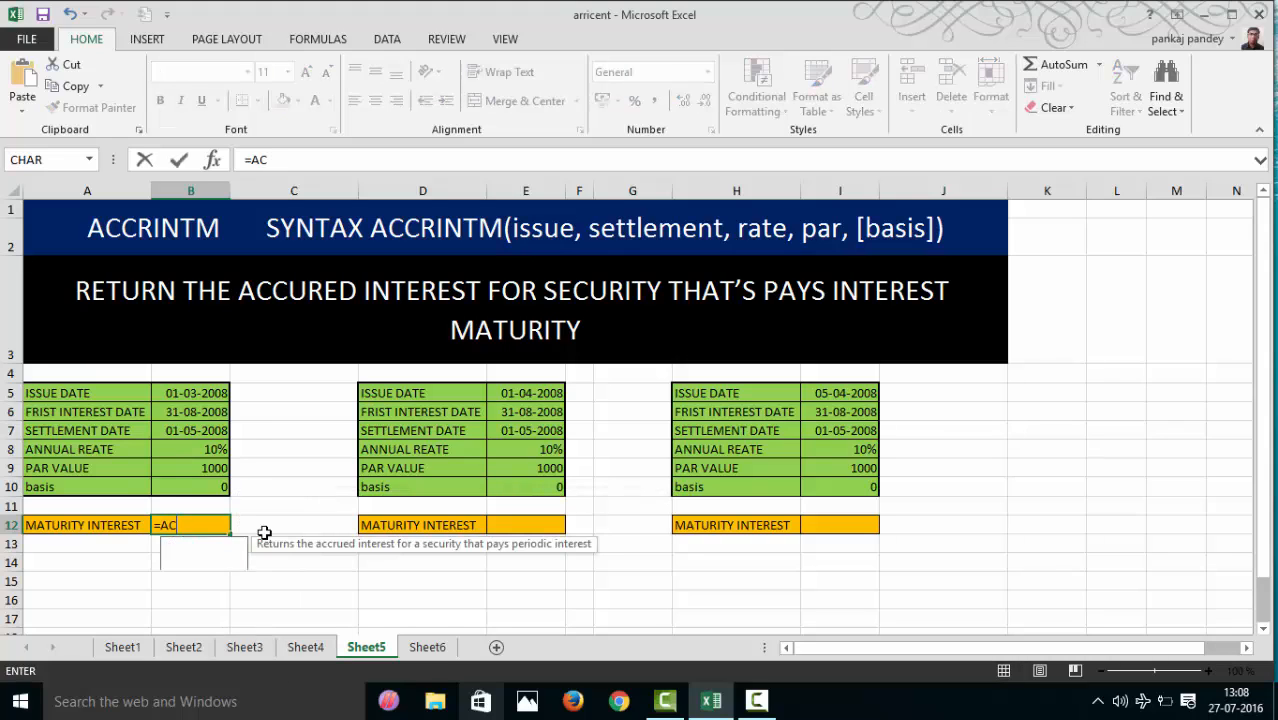
text(CRINTM()
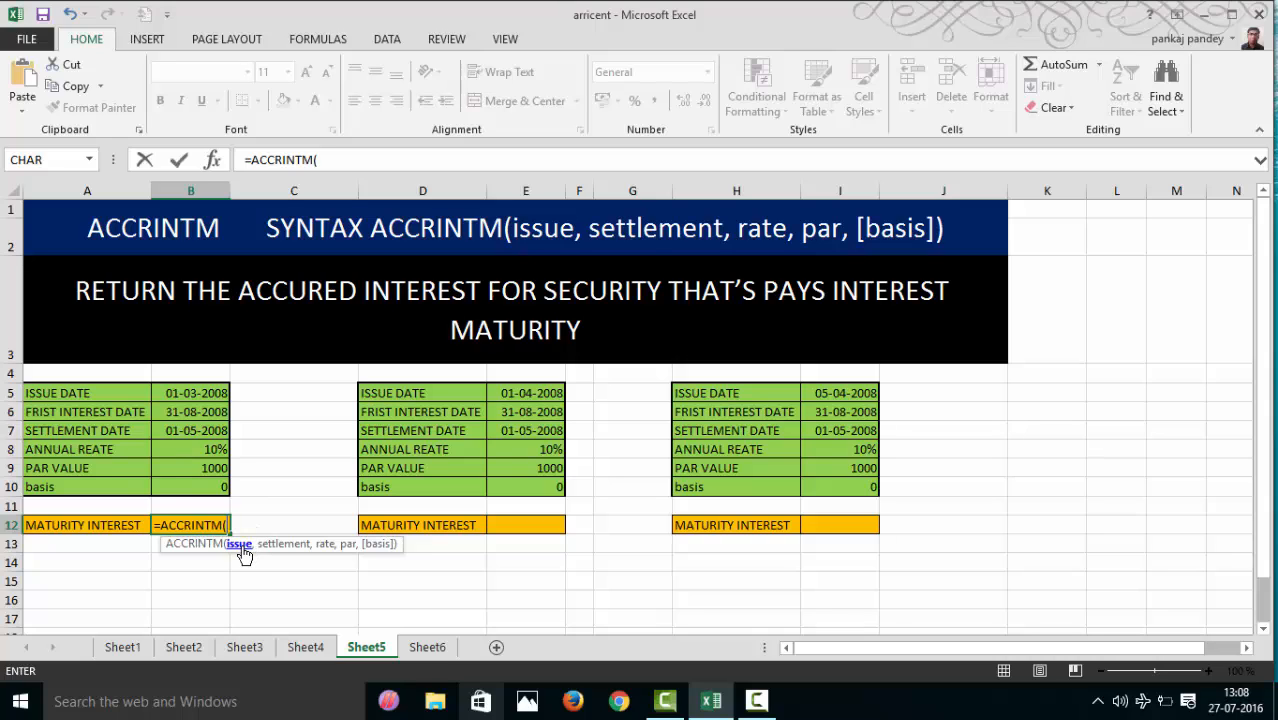
click(205, 395)
text(,)
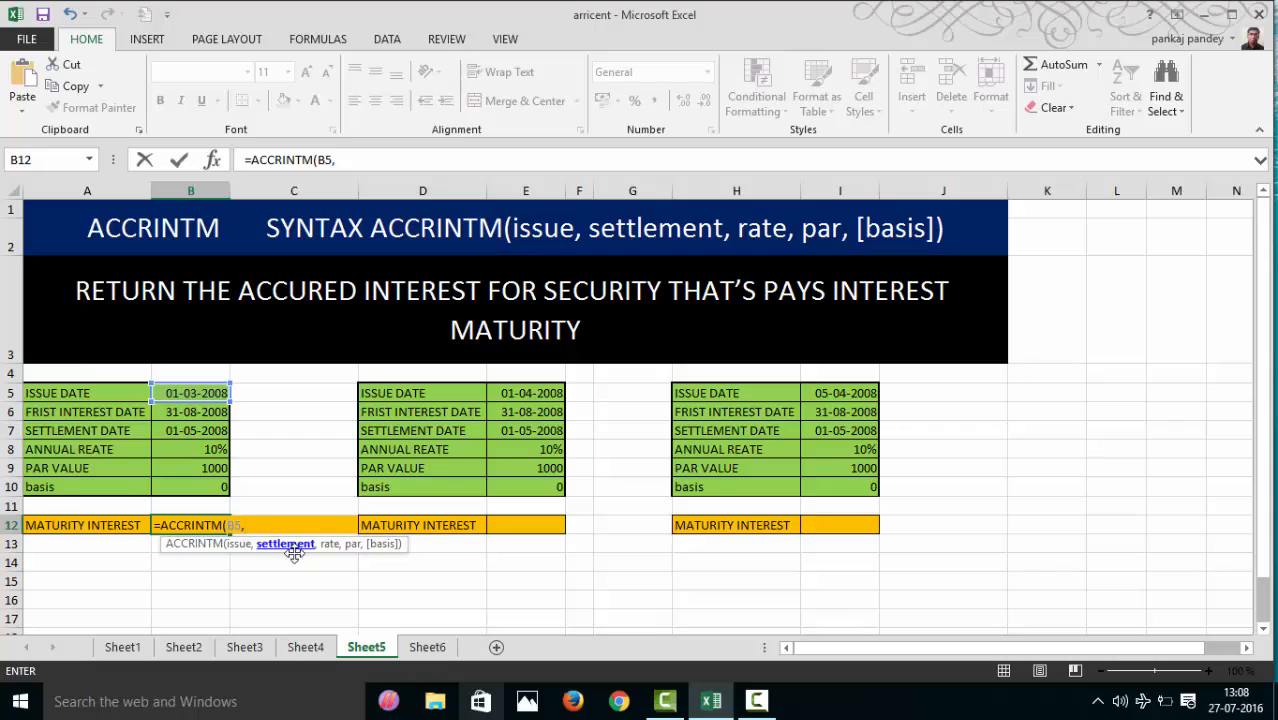
click(188, 418)
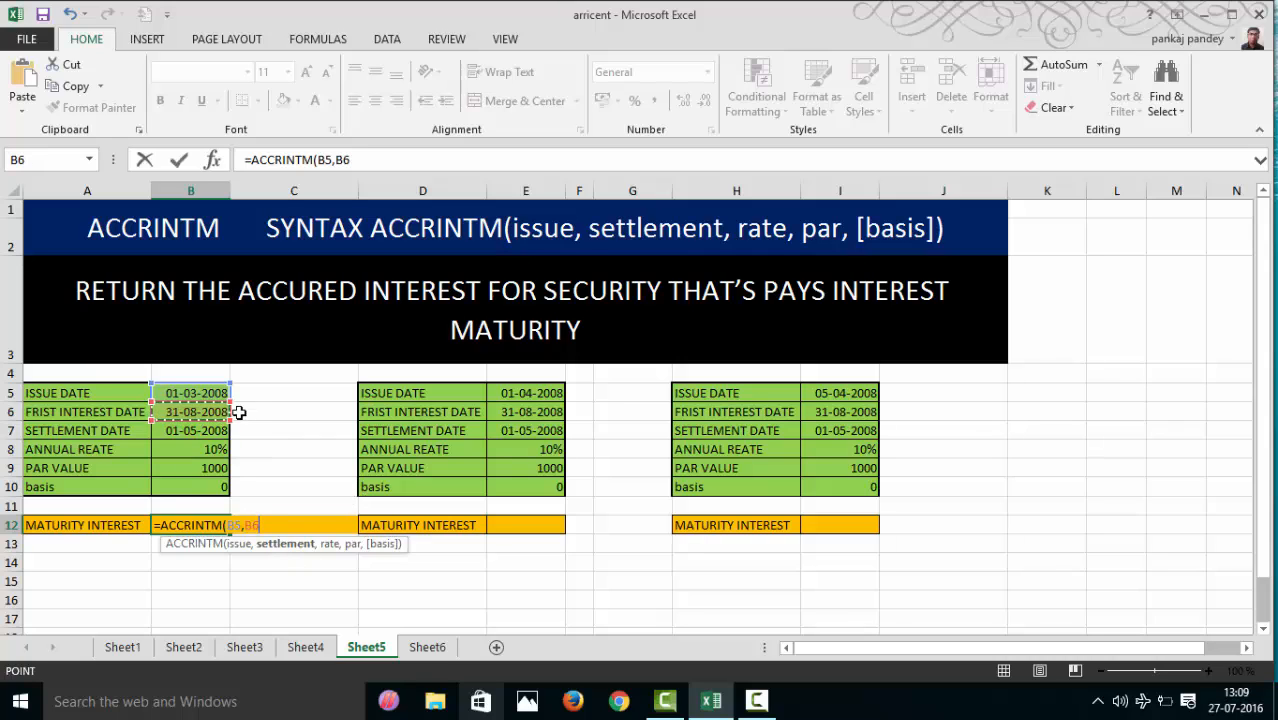
key(Escape)
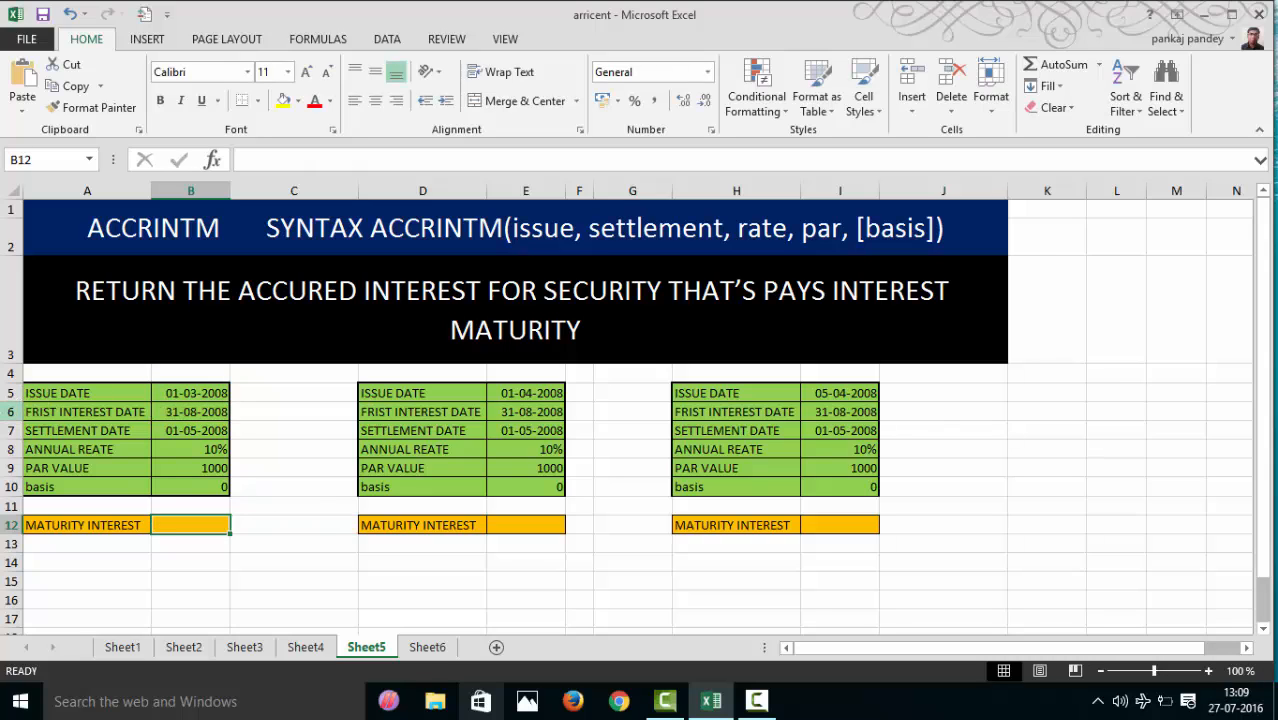
- Delete the entire first interest date row, row 6, from the three example tables on Sheet5
click(8, 411)
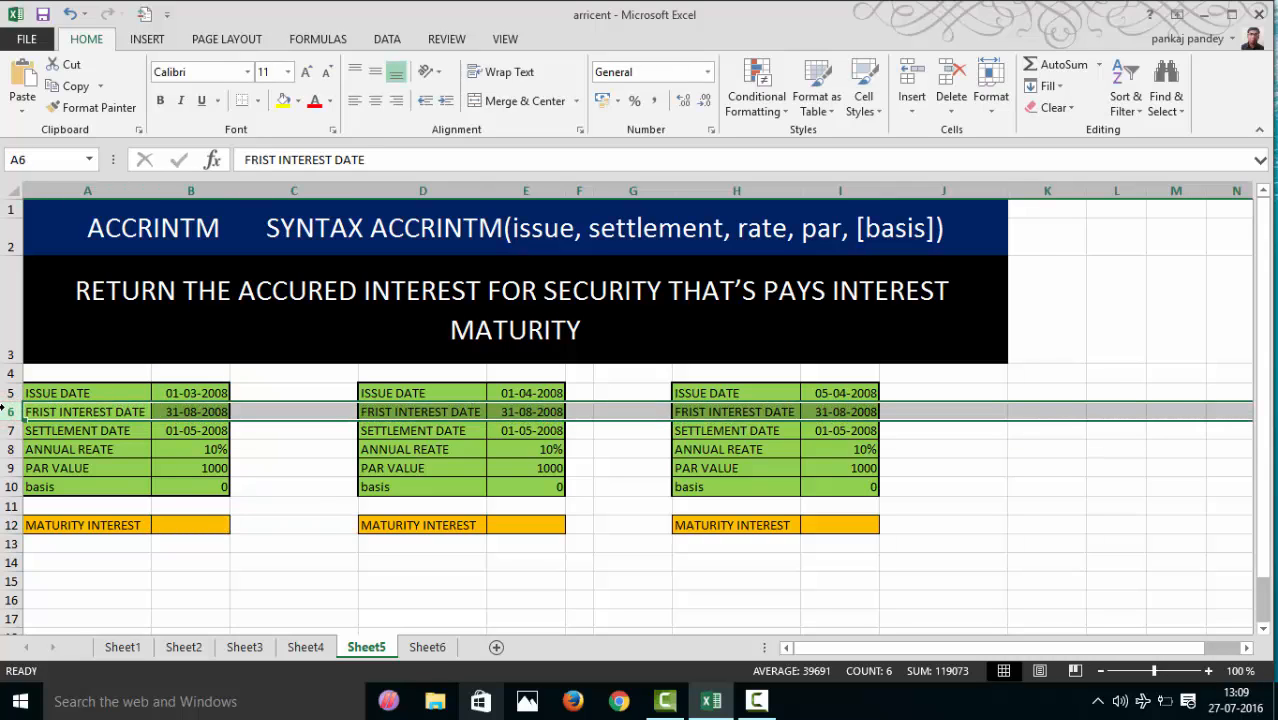
key(ctrl+minus)
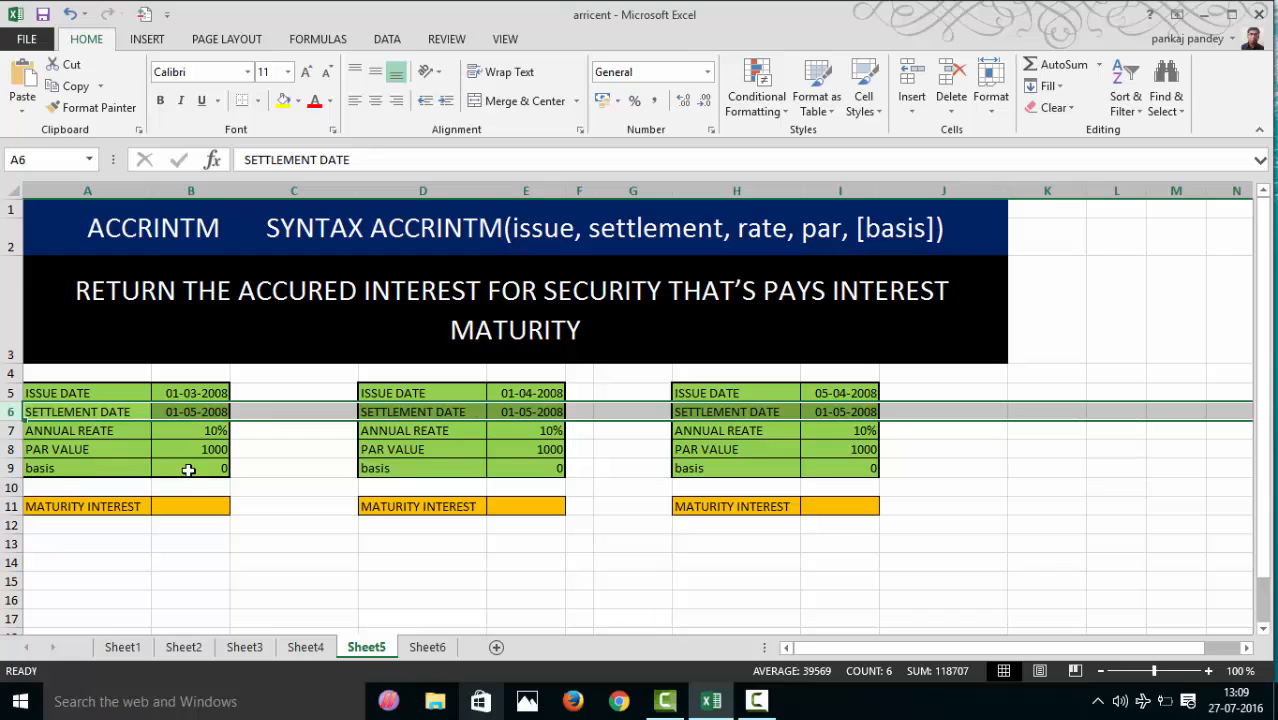
- Calculate the first security's maturity interest in B11 with =ACCRINTM(B5,B6,B7,B8,B9)
click(191, 507)
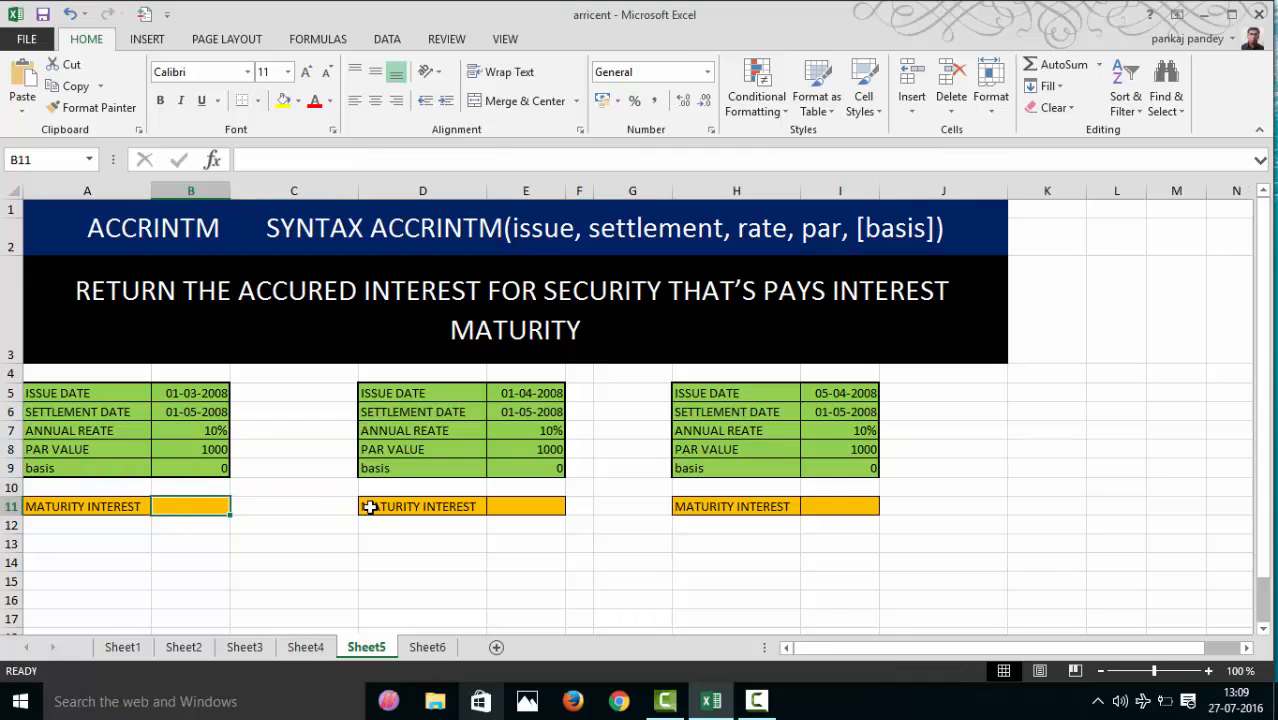
text(=)
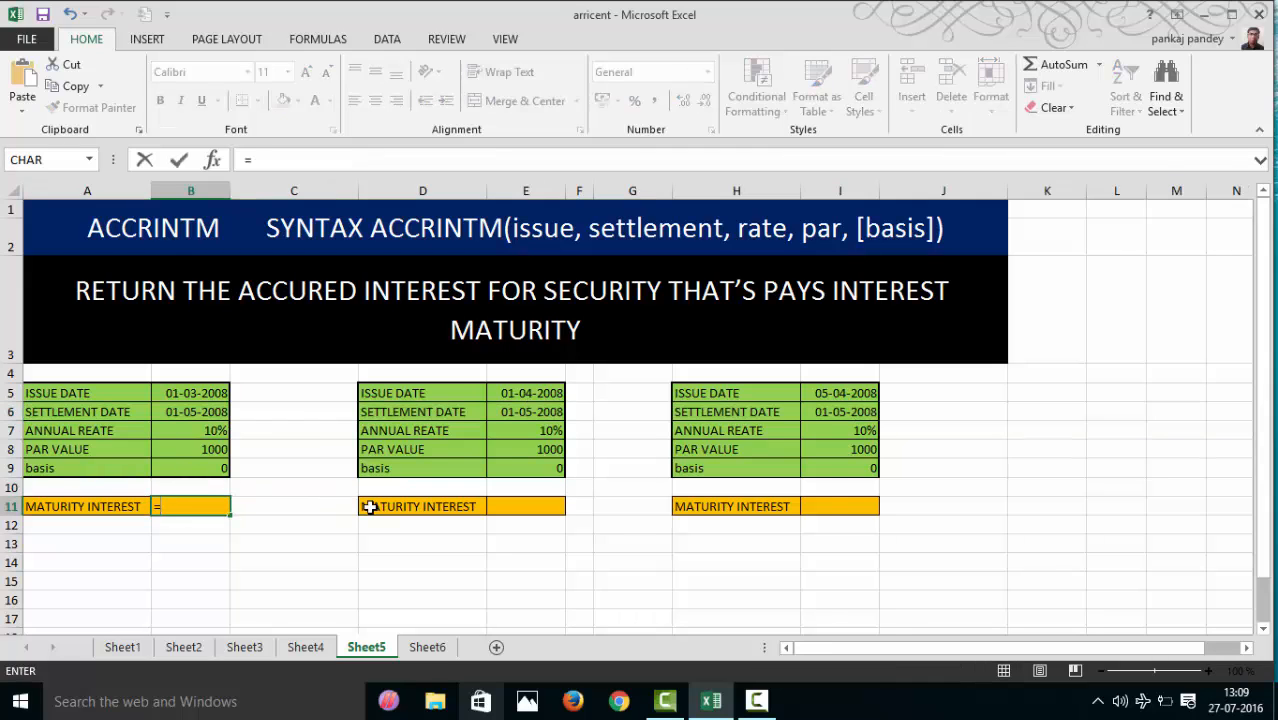
text(ACCRINTM()
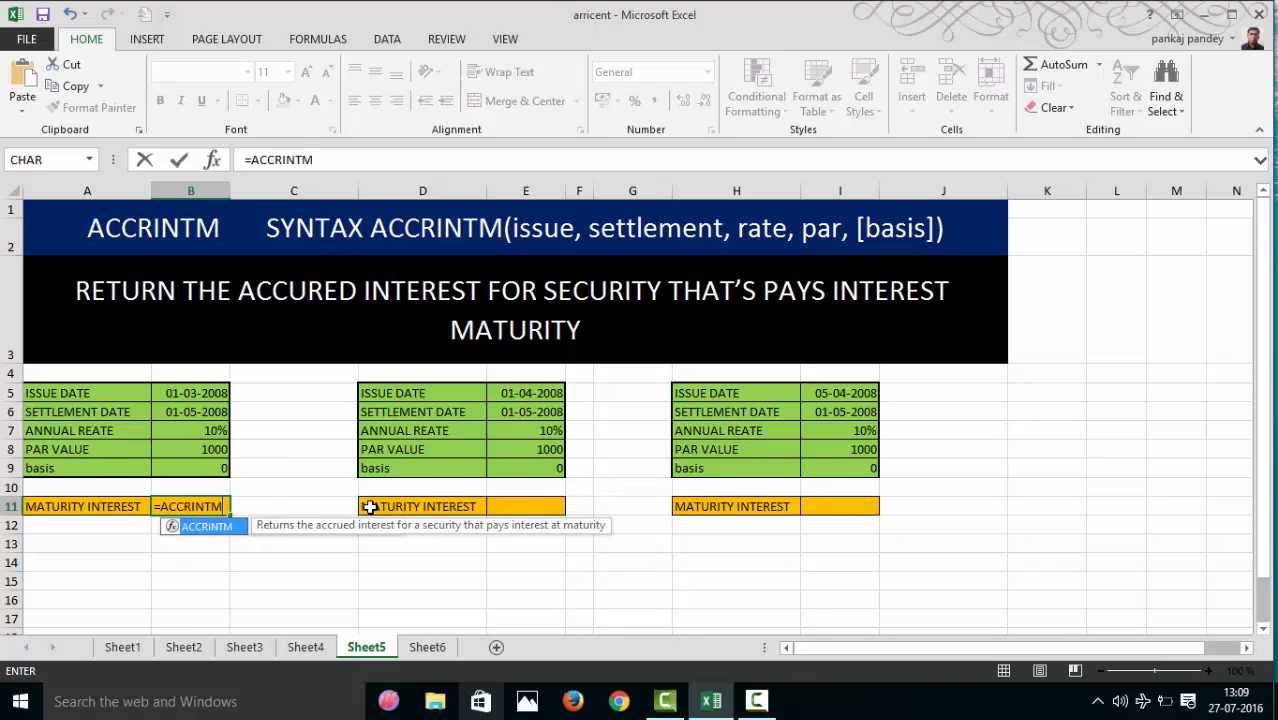
click(220, 387)
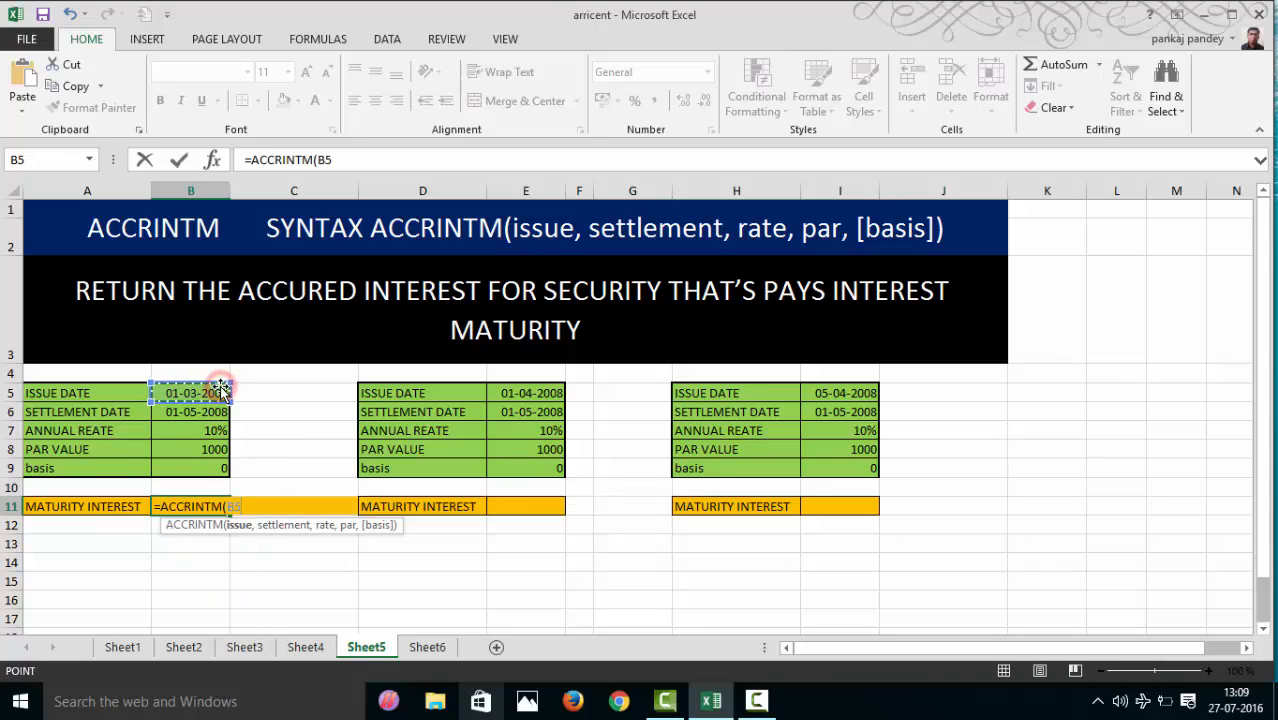
text(,)
click(213, 413)
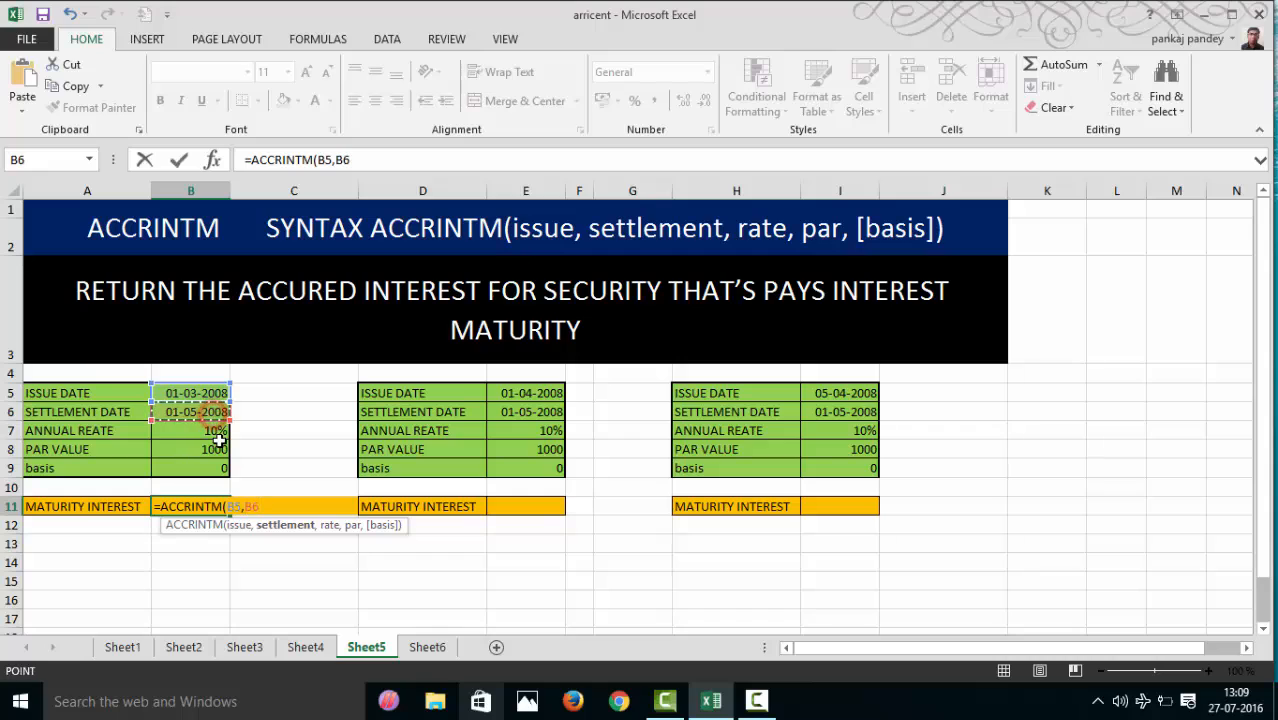
text(,)
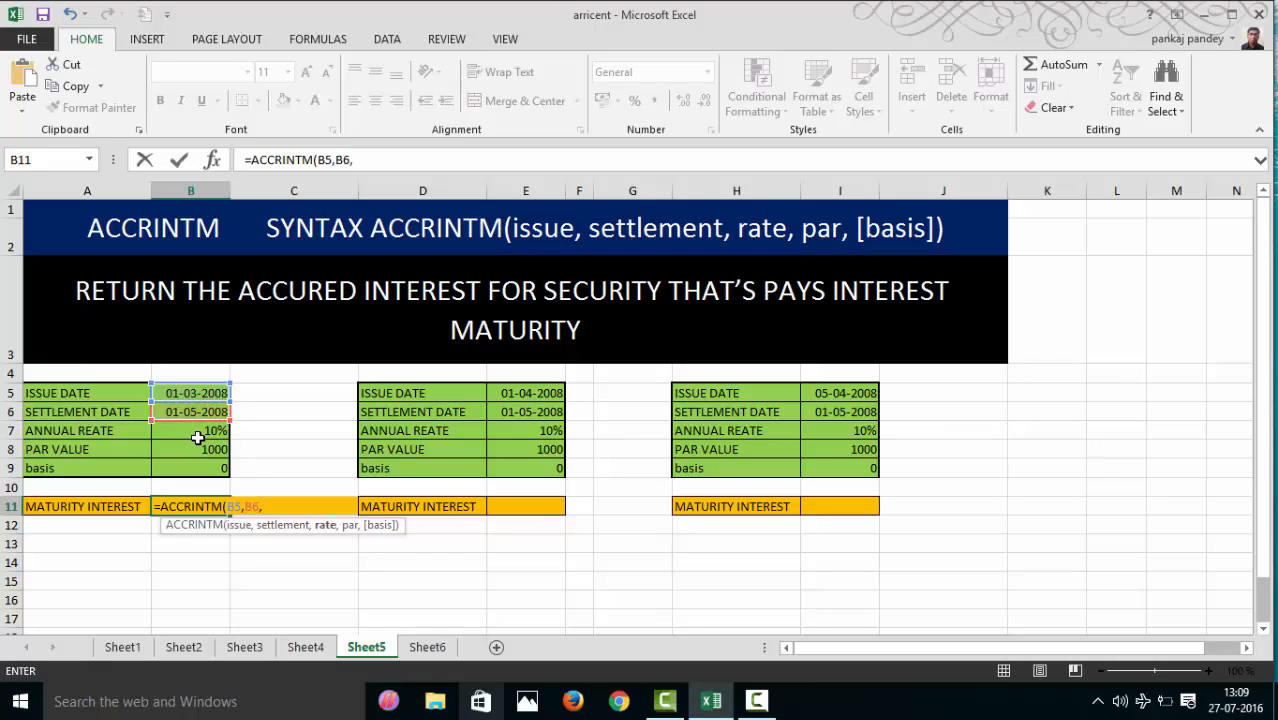
click(198, 433)
text(,)
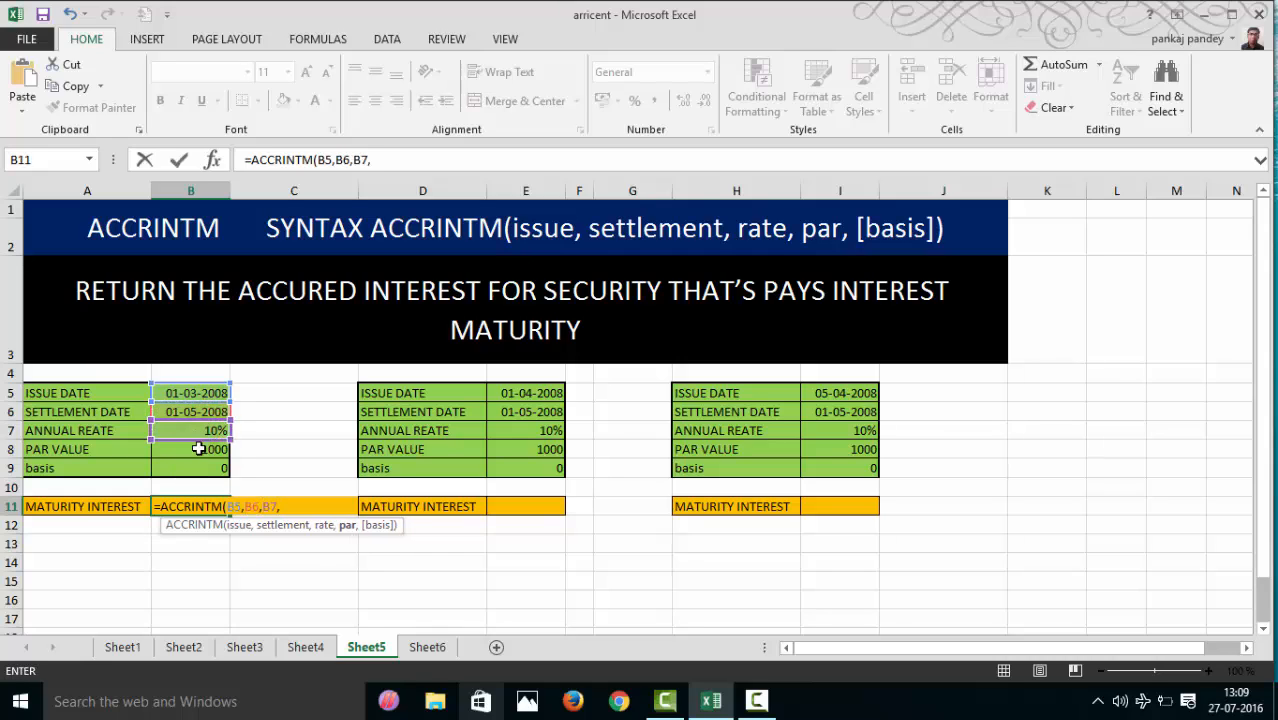
click(198, 449)
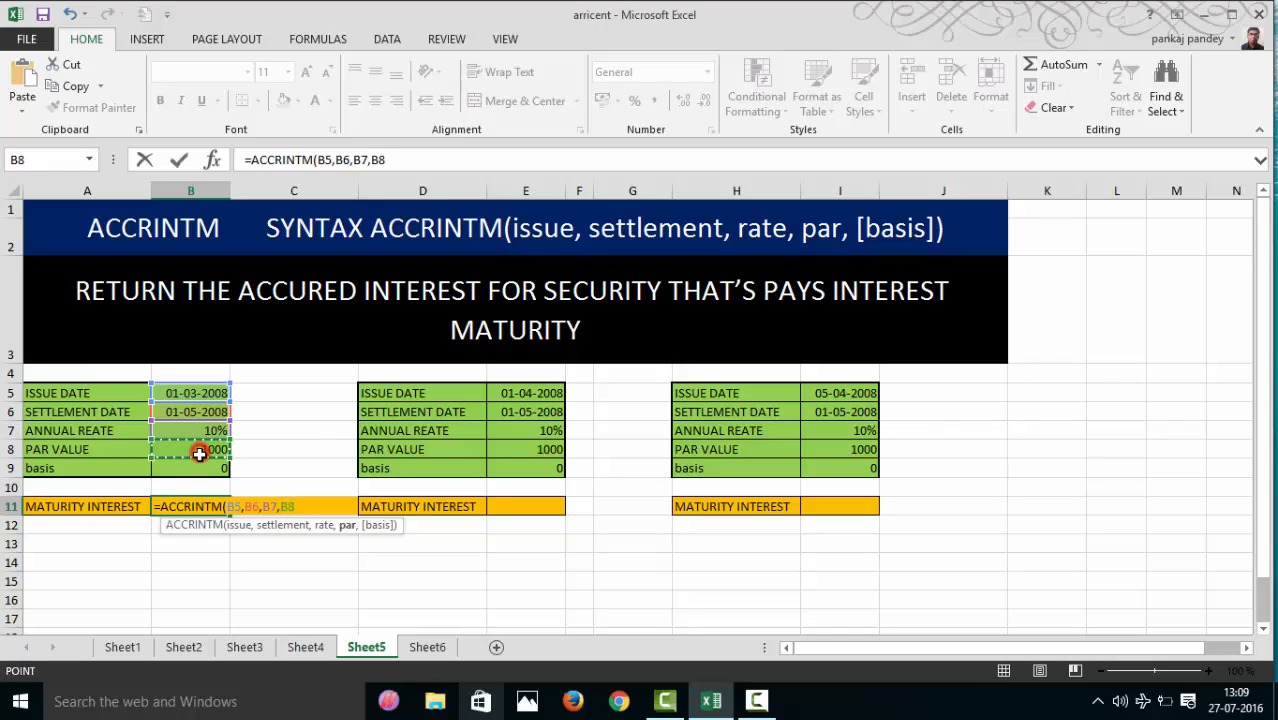
text(,)
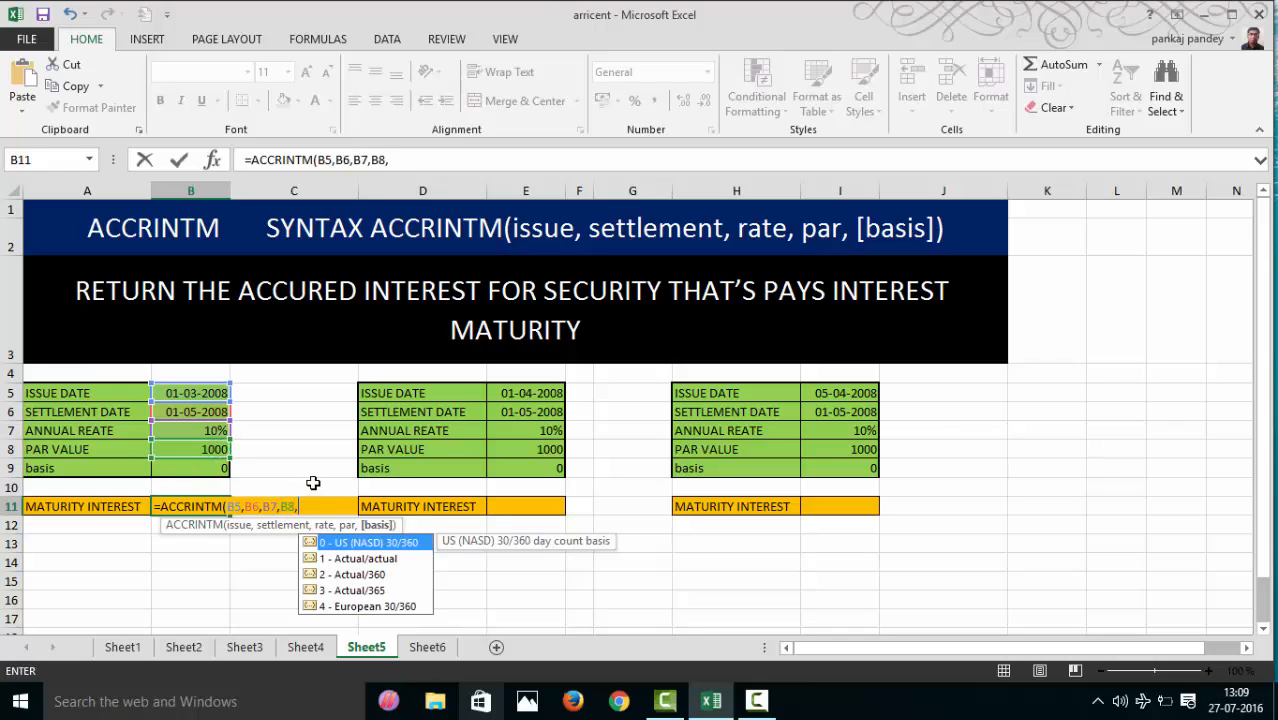
click(197, 468)
key(Return)
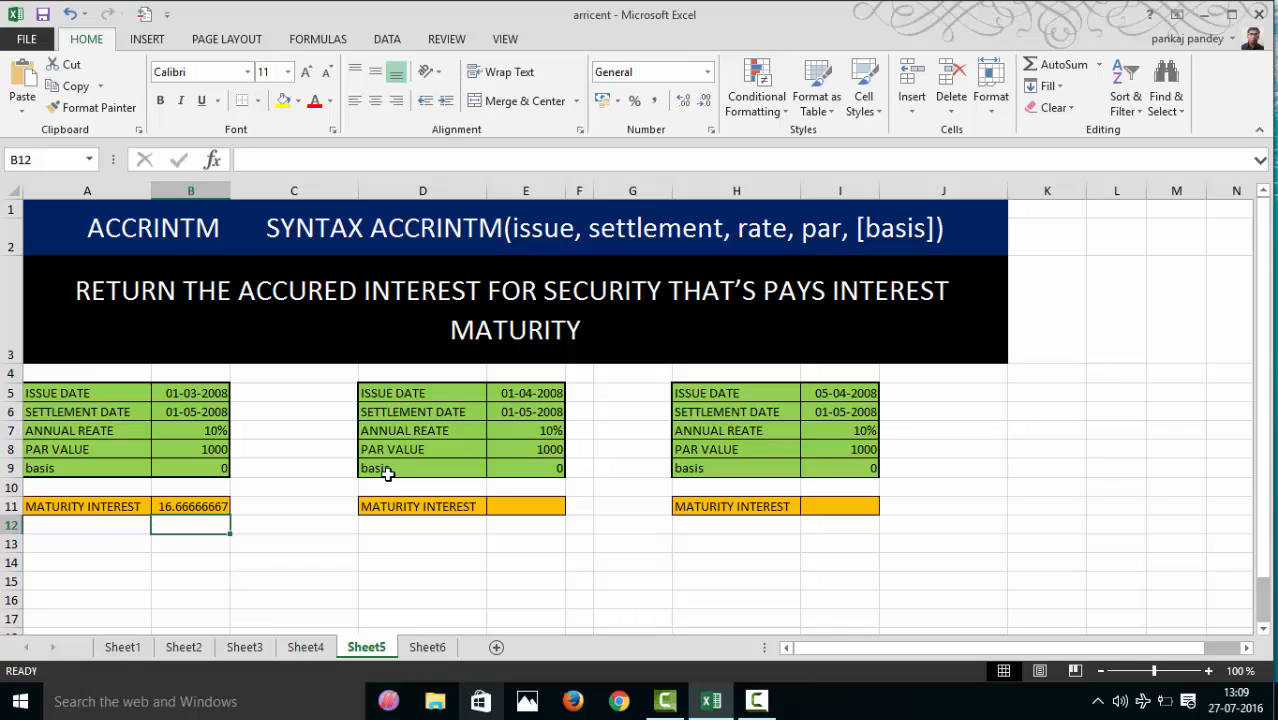
- Calculate the first security's yearly interest in B14 by multiplying par value by annual rate with =B8*B7
click(191, 561)
text(=)
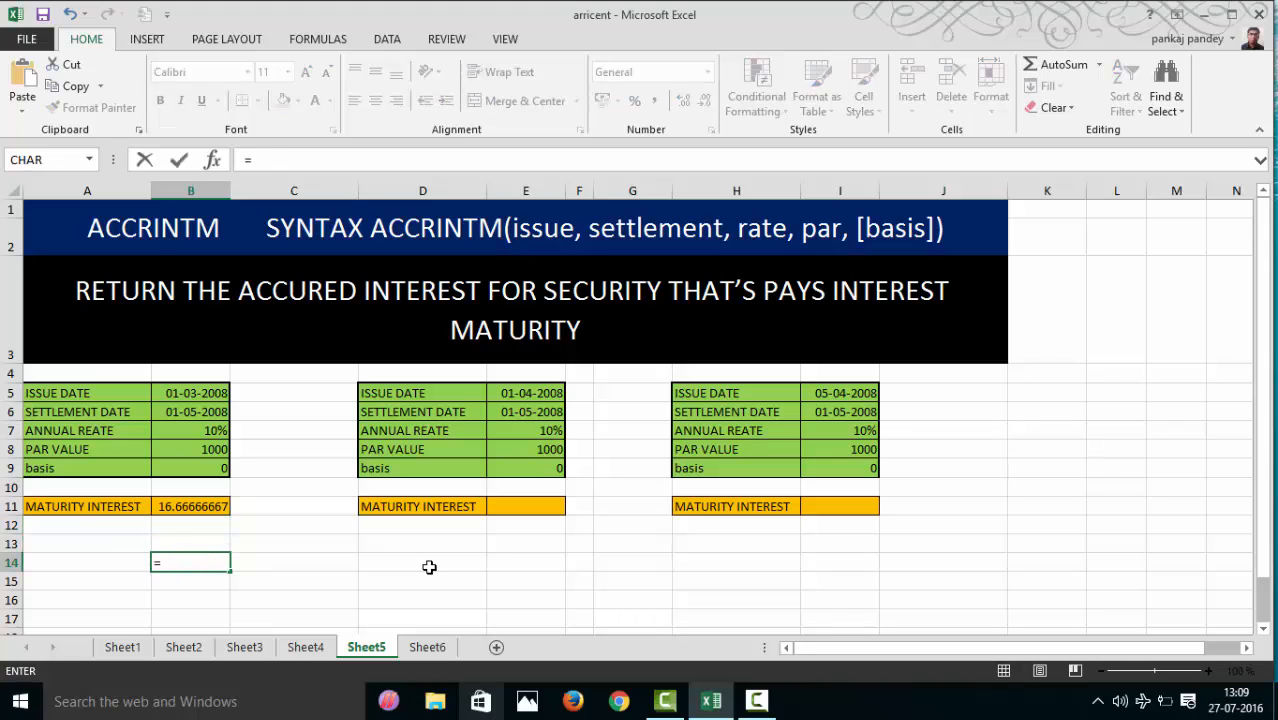
key(Up)
key(Up)
key(Up)
key(Up)
key(Up)
key(Up)
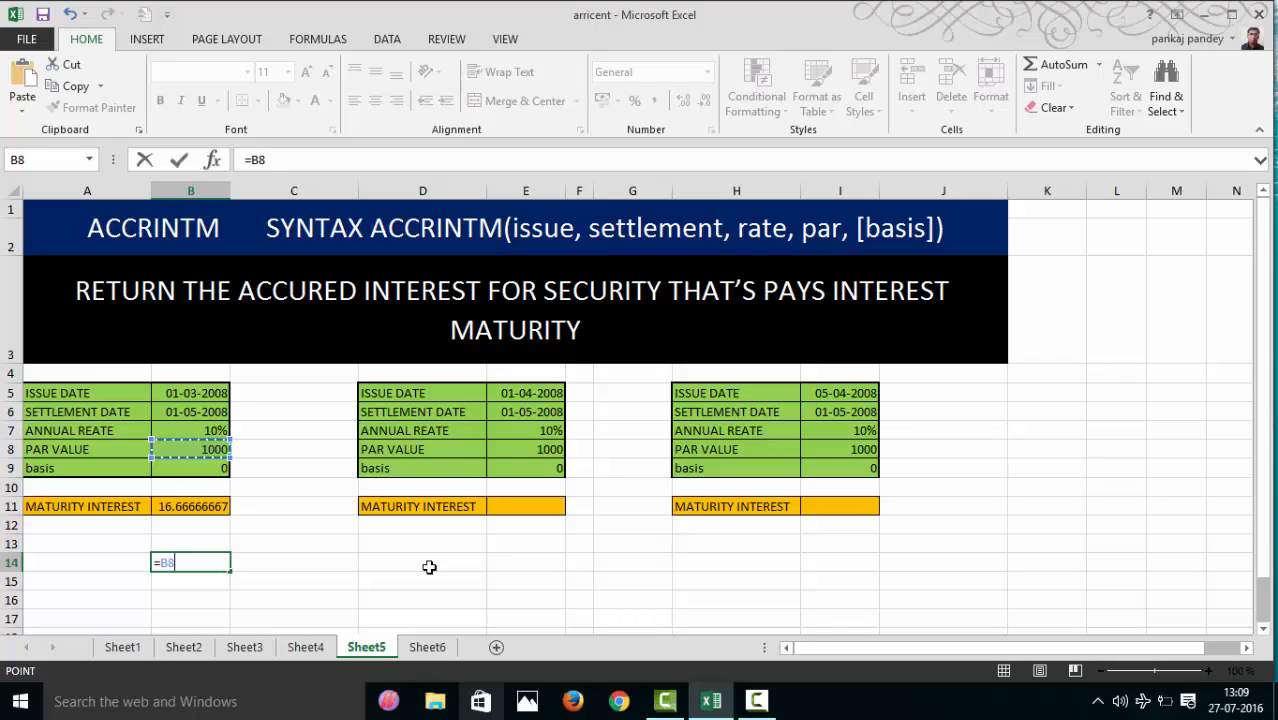
text(/)
key(Up)
key(Up)
key(Up)
key(Up)
key(Up)
key(Up)
key(Up)
key(Up)
key(Up)
key(Up)
key(Up)
key(Up)
key(Up)
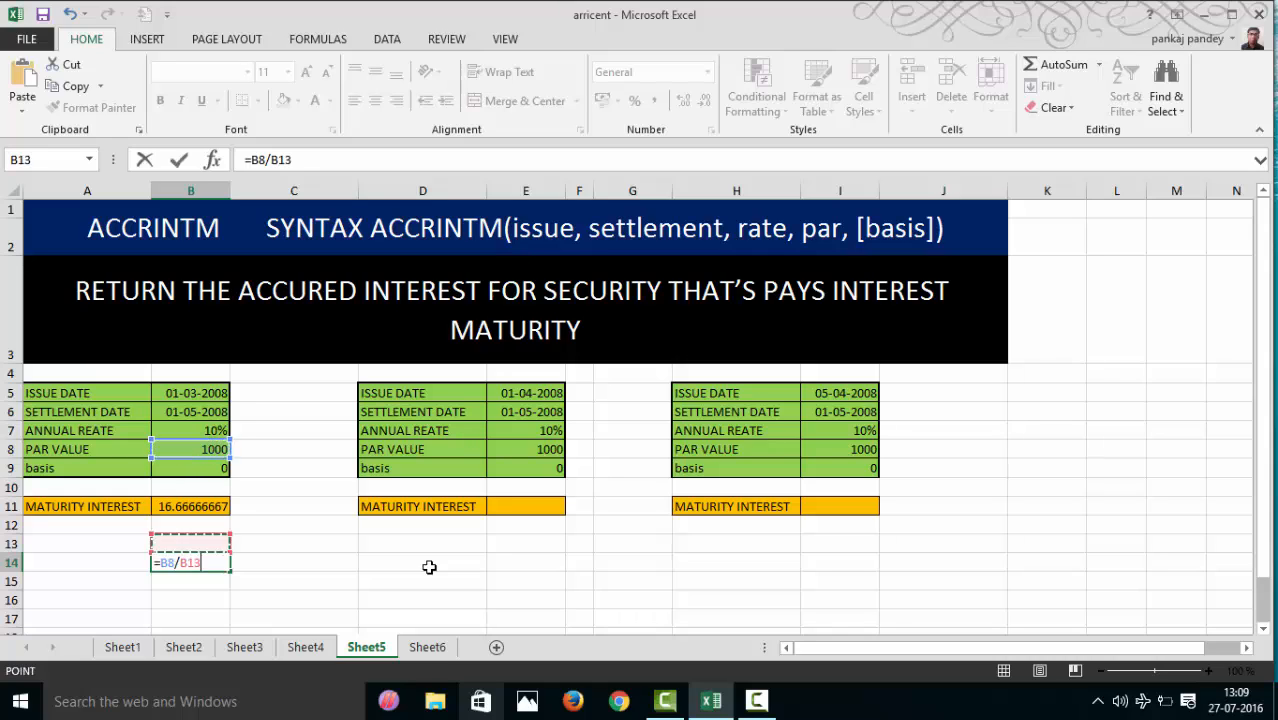
key(BackSpace)
key(BackSpace)
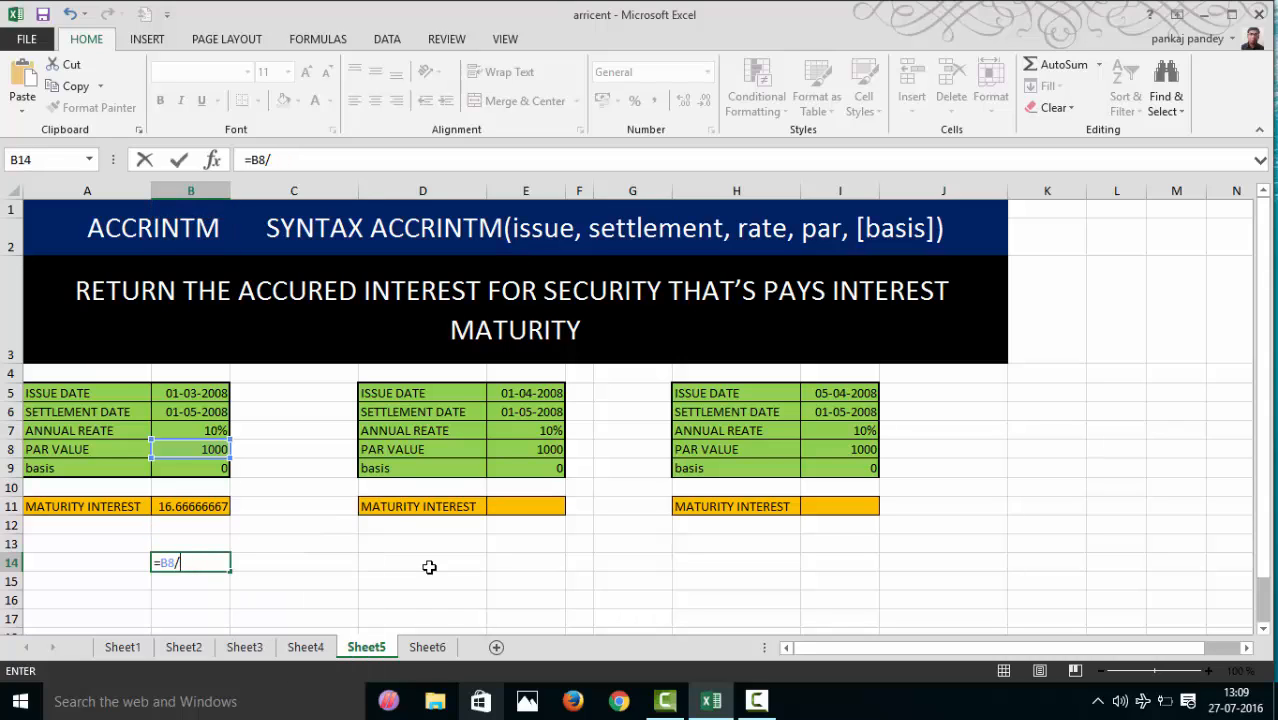
key(Up)
key(Up)
key(Up)
key(Up)
key(Up)
key(Up)
key(Up)
key(Up)
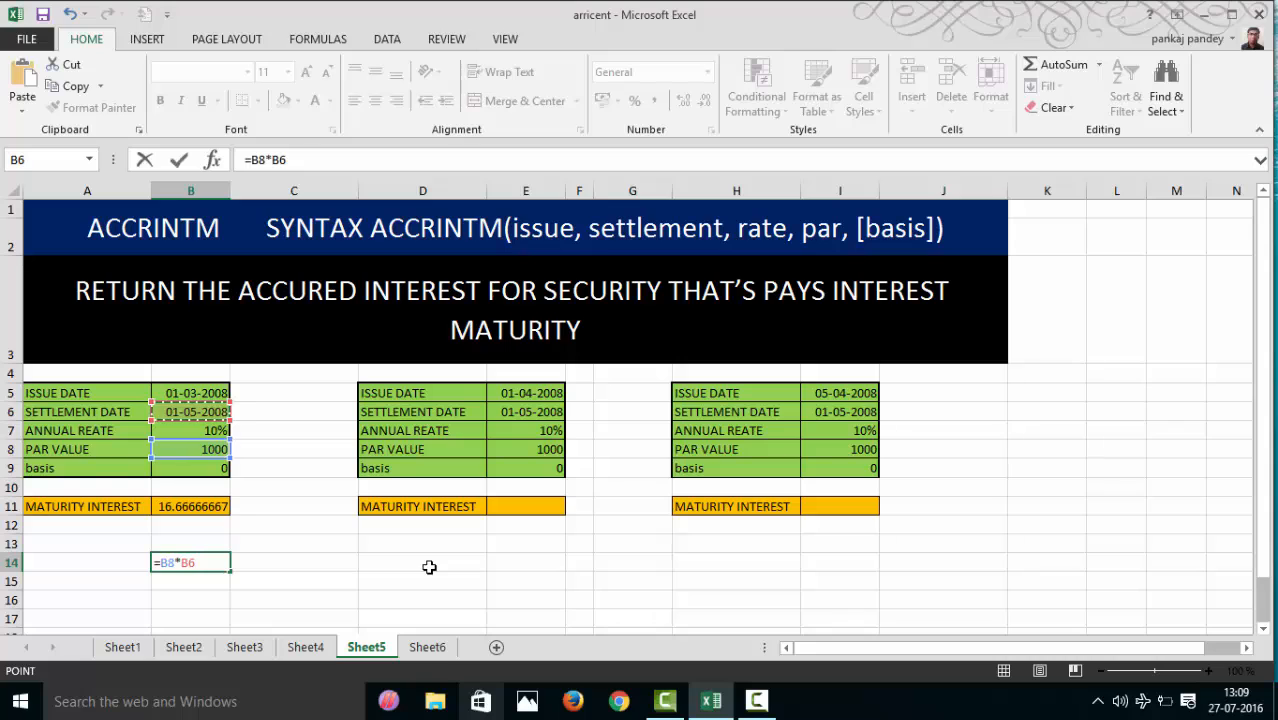
key(Down)
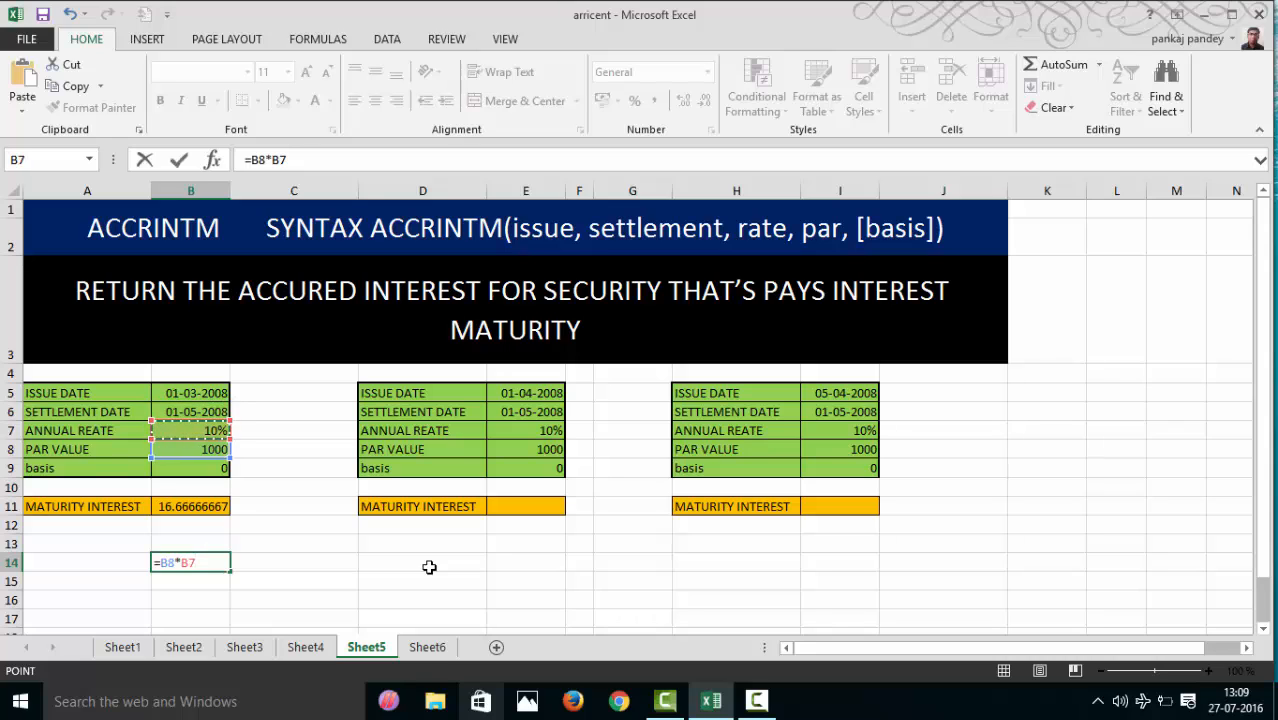
key(Return)
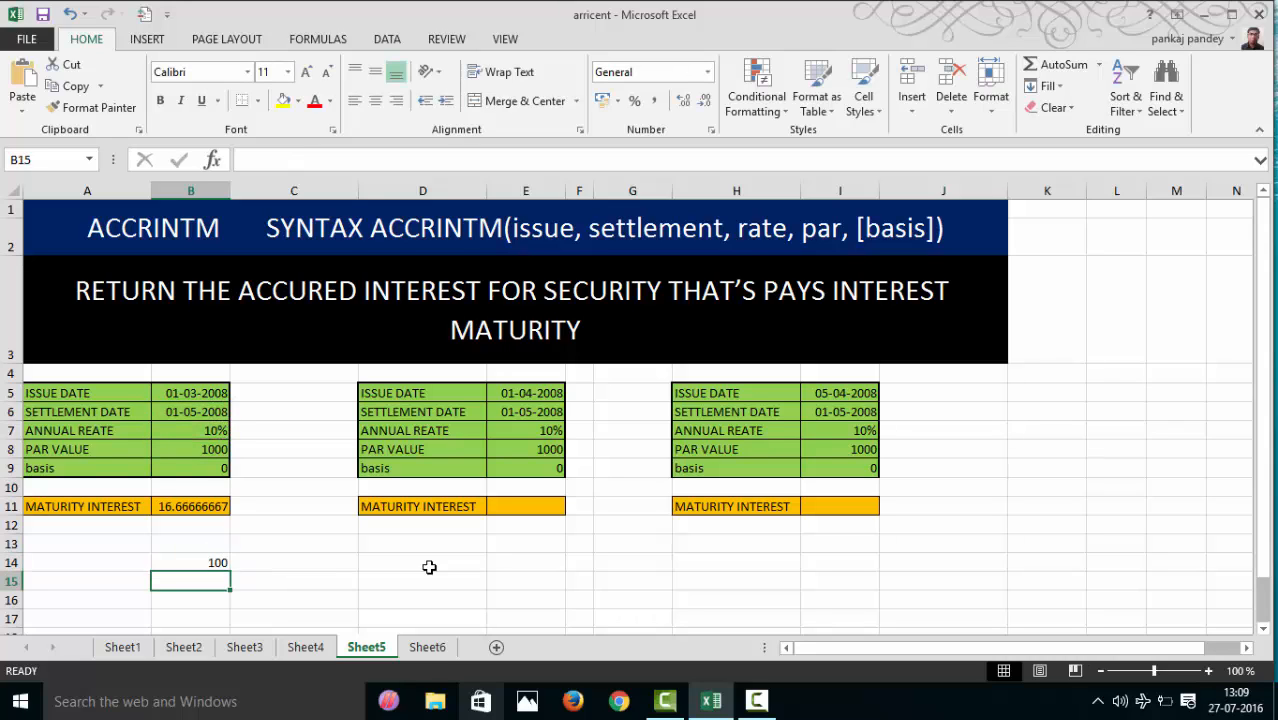
- Enter 12 as the number of months in cell B15, directly under the yearly interest
key(Down)
key(Down)
key(Up)
key(Up)
key(Down)
key(Down)
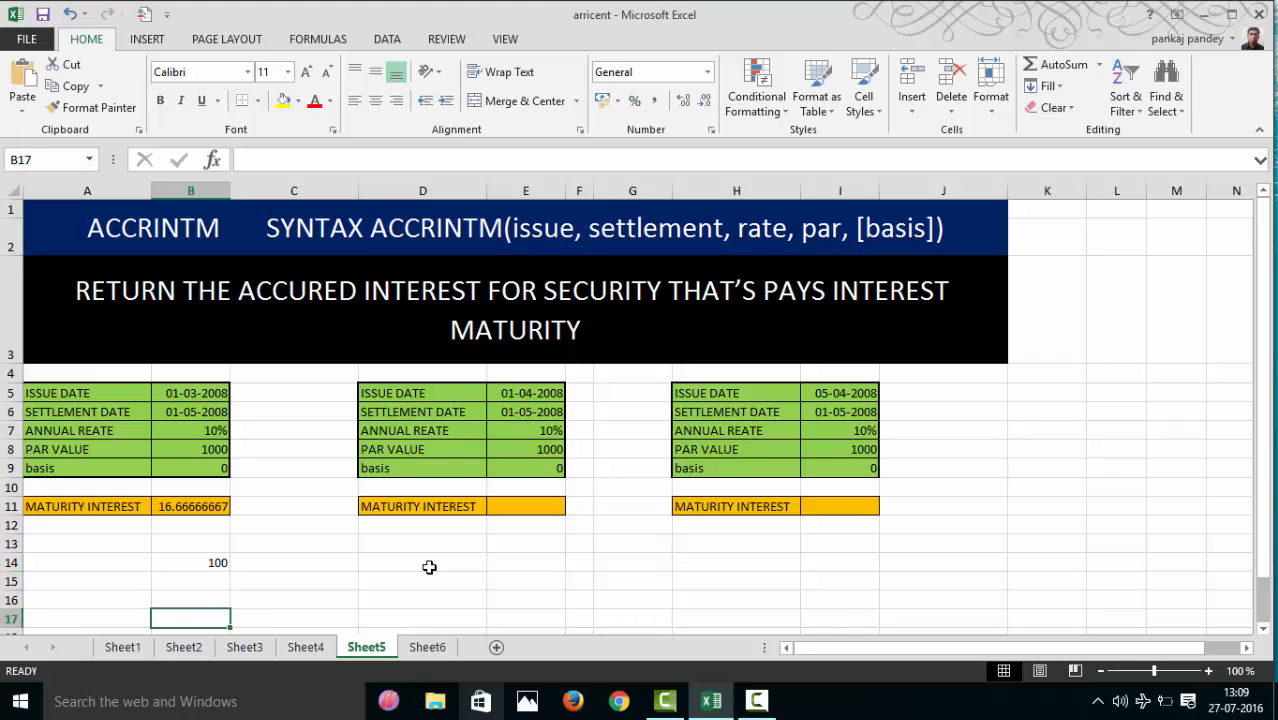
key(Up)
key(Up)
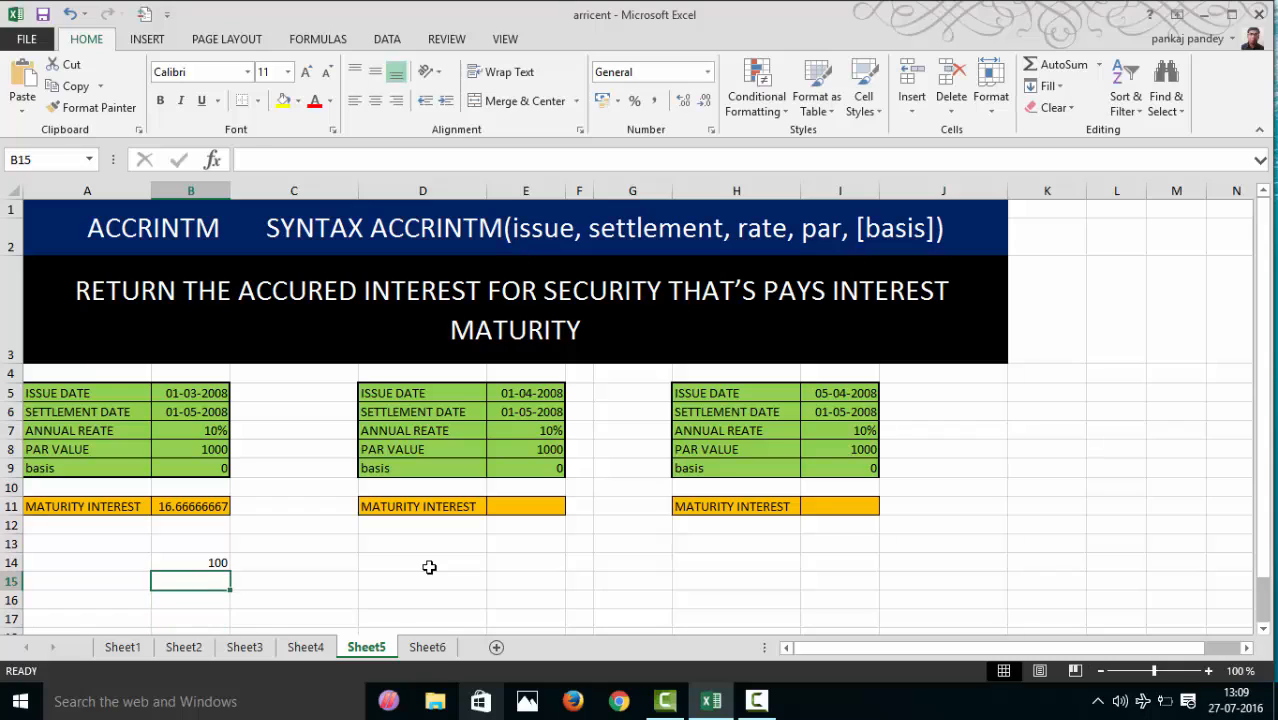
text(12)
key(Return)
key(Return)
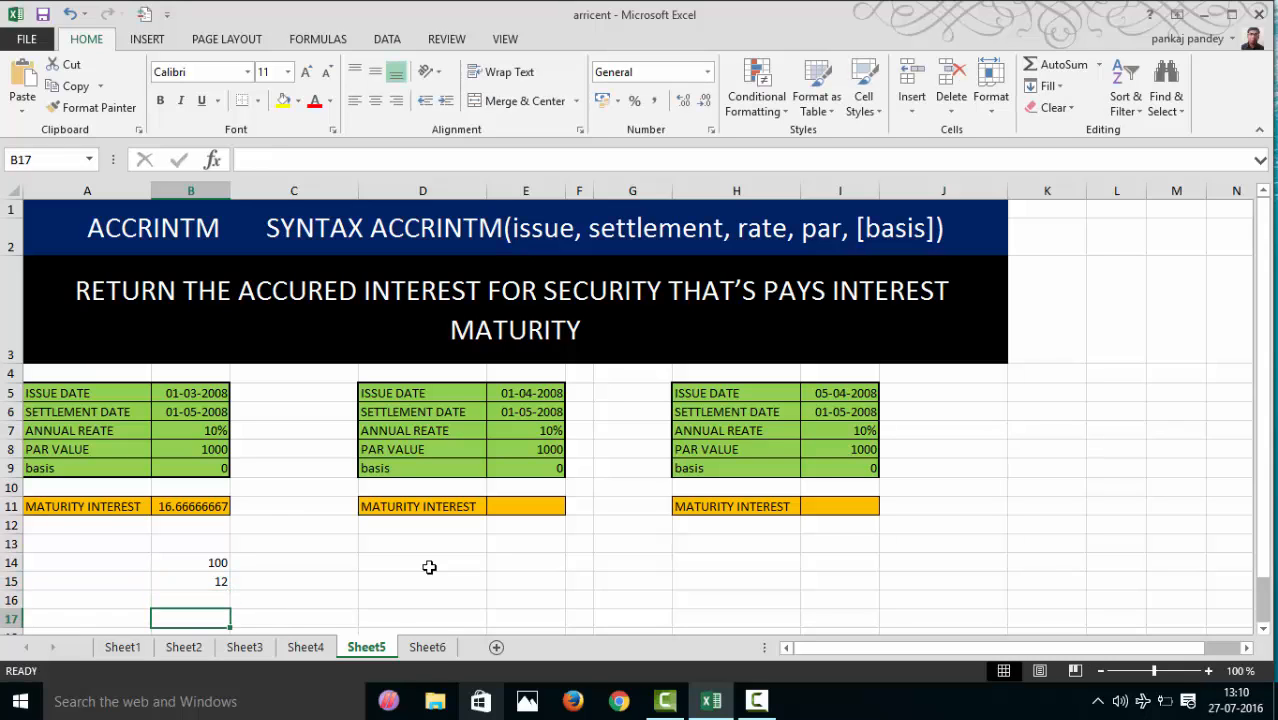
- Calculate the interest for one month in B17 with =B14/B15
text(=)
key(Up)
key(Up)
key(Up)
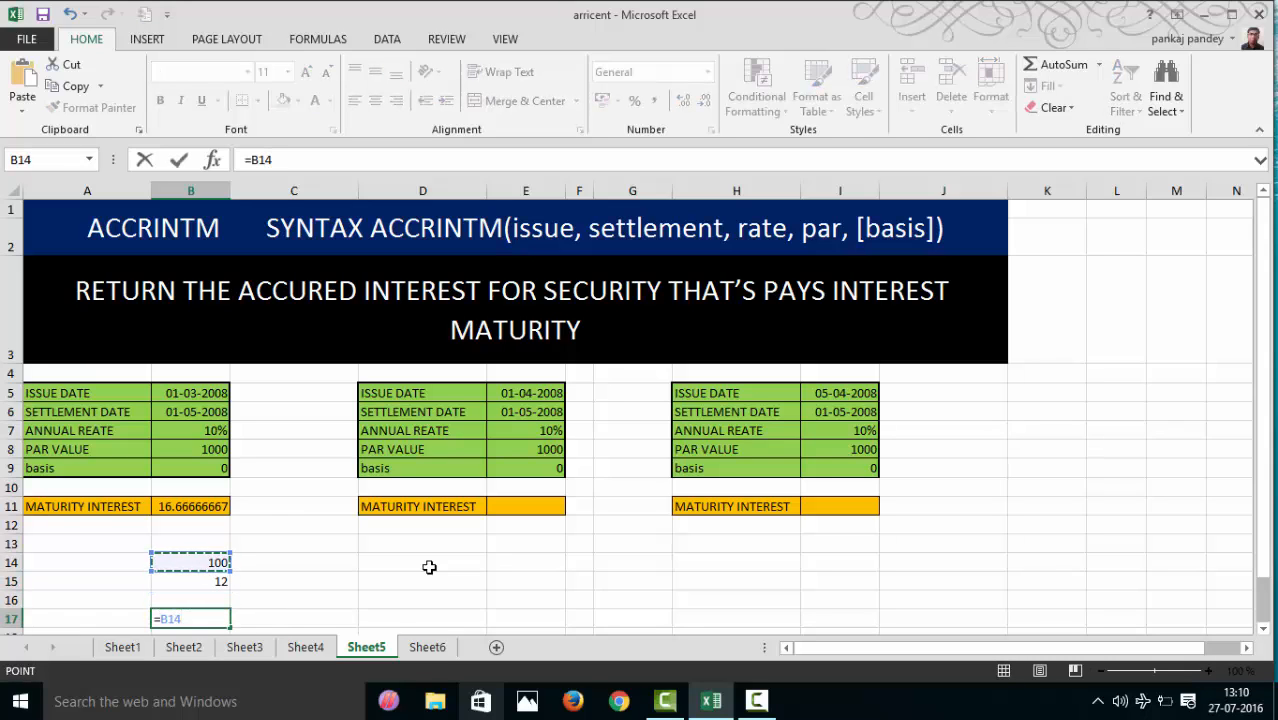
text(/)
key(Up)
key(Up)
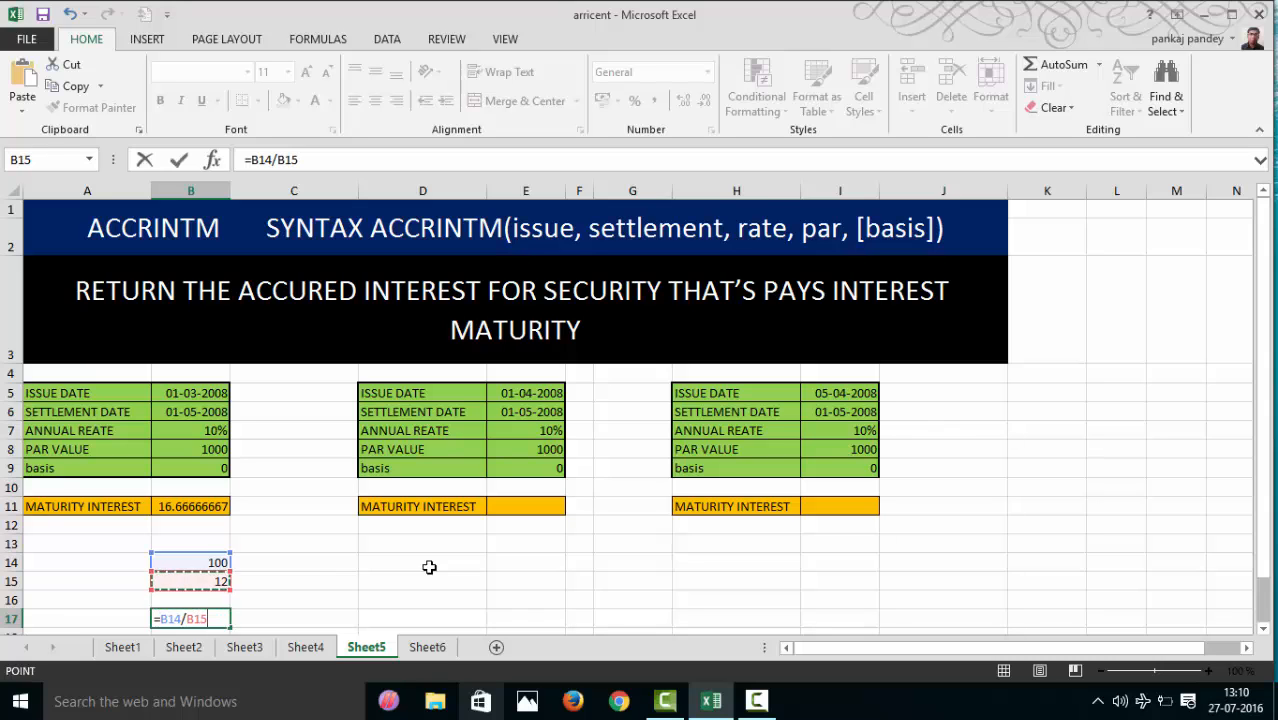
key(Return)
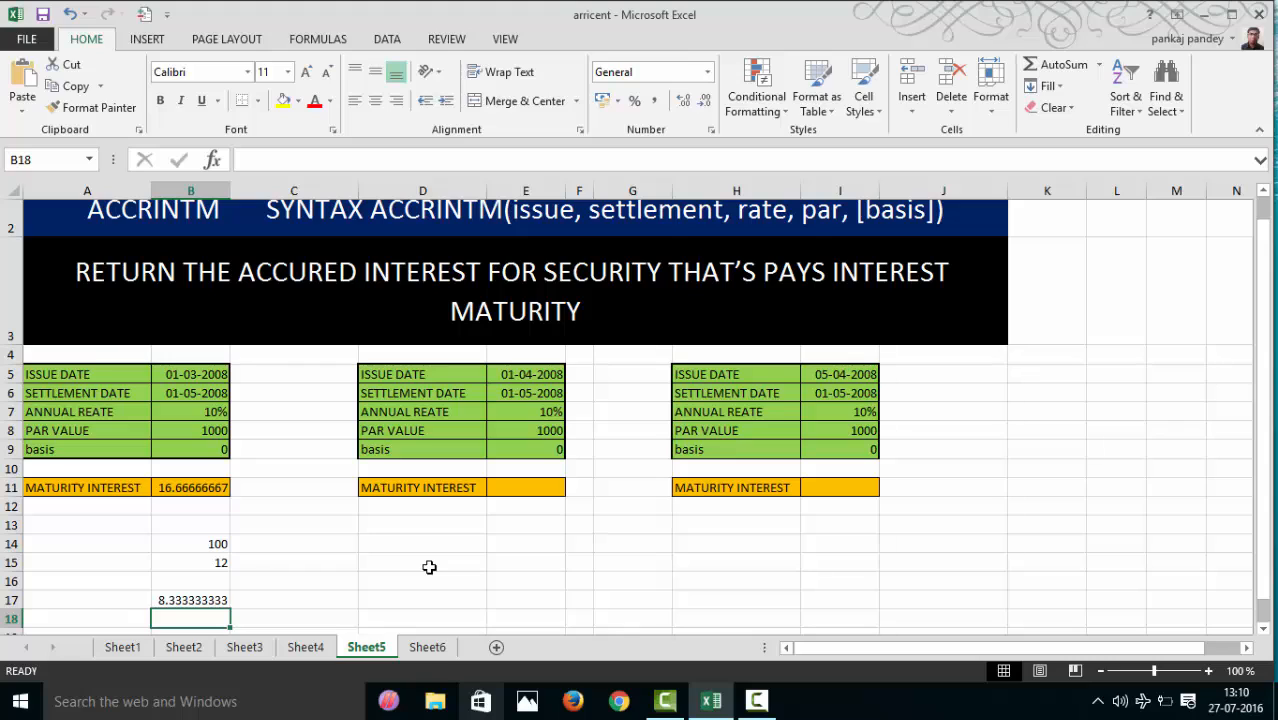
- Calculate the interest for two months in C17 with =B17*2 to check the ACCRINTM result in B11
click(166, 598)
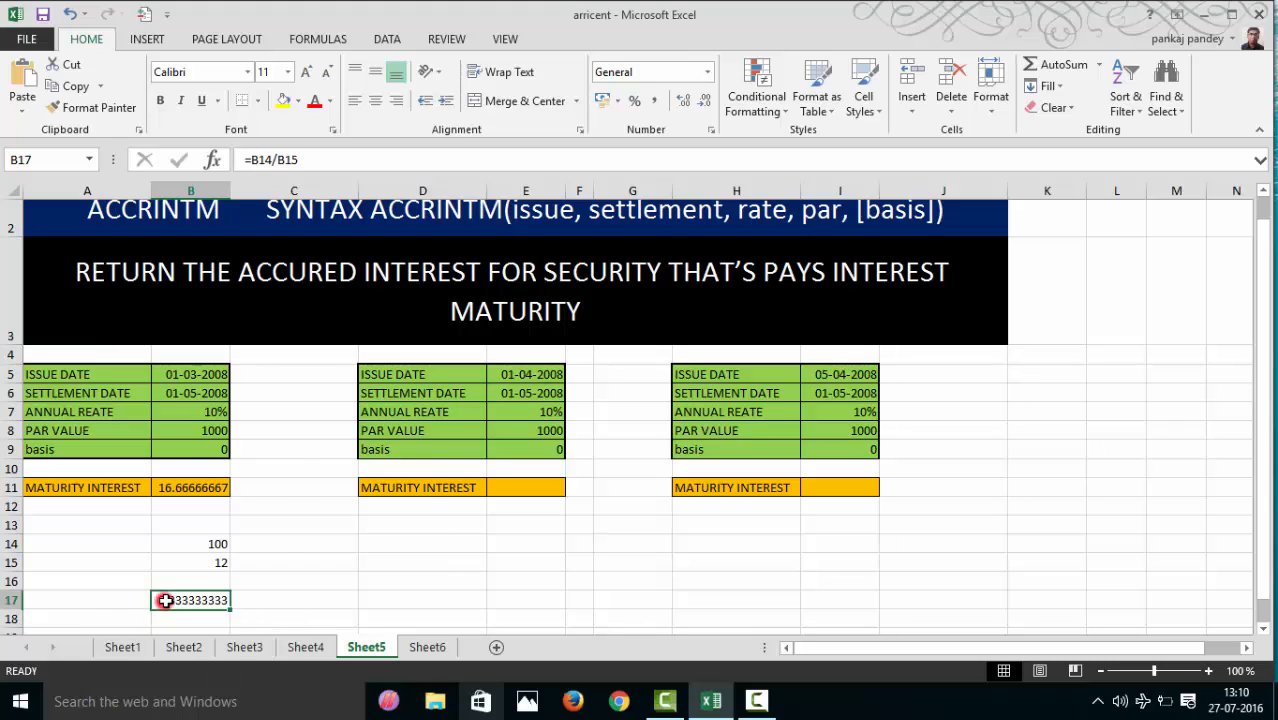
click(188, 489)
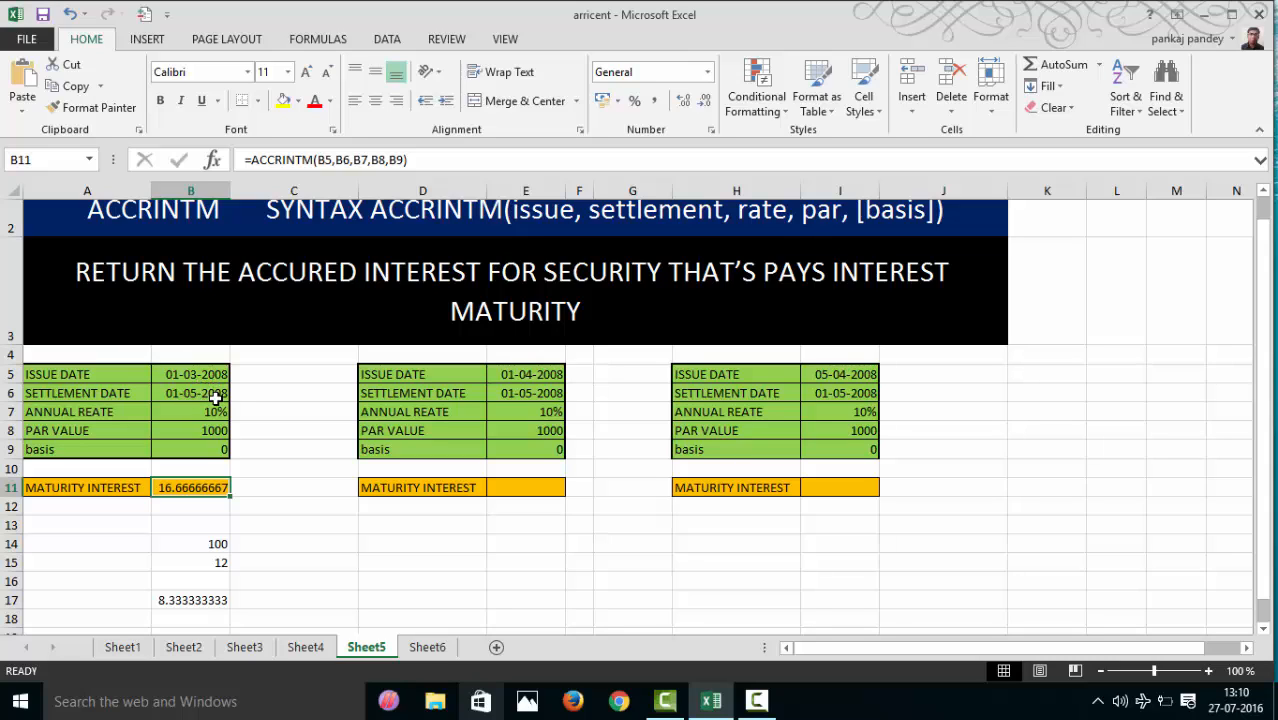
click(289, 601)
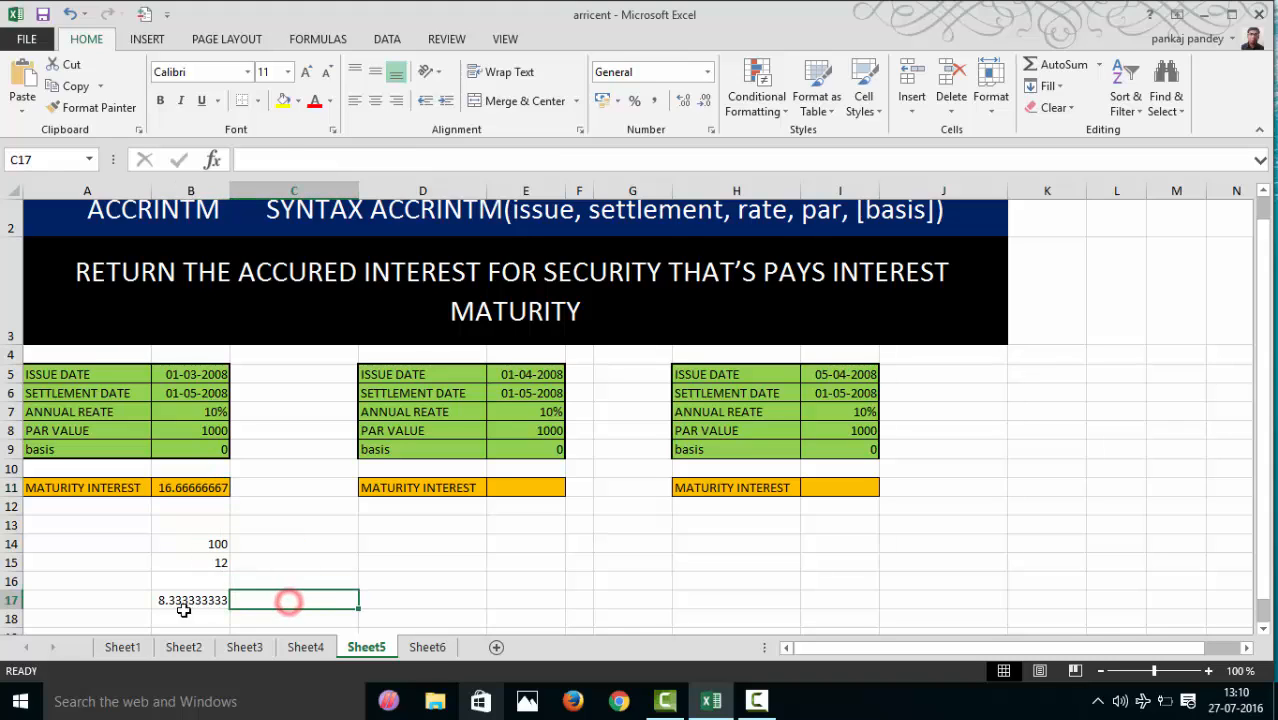
click(184, 606)
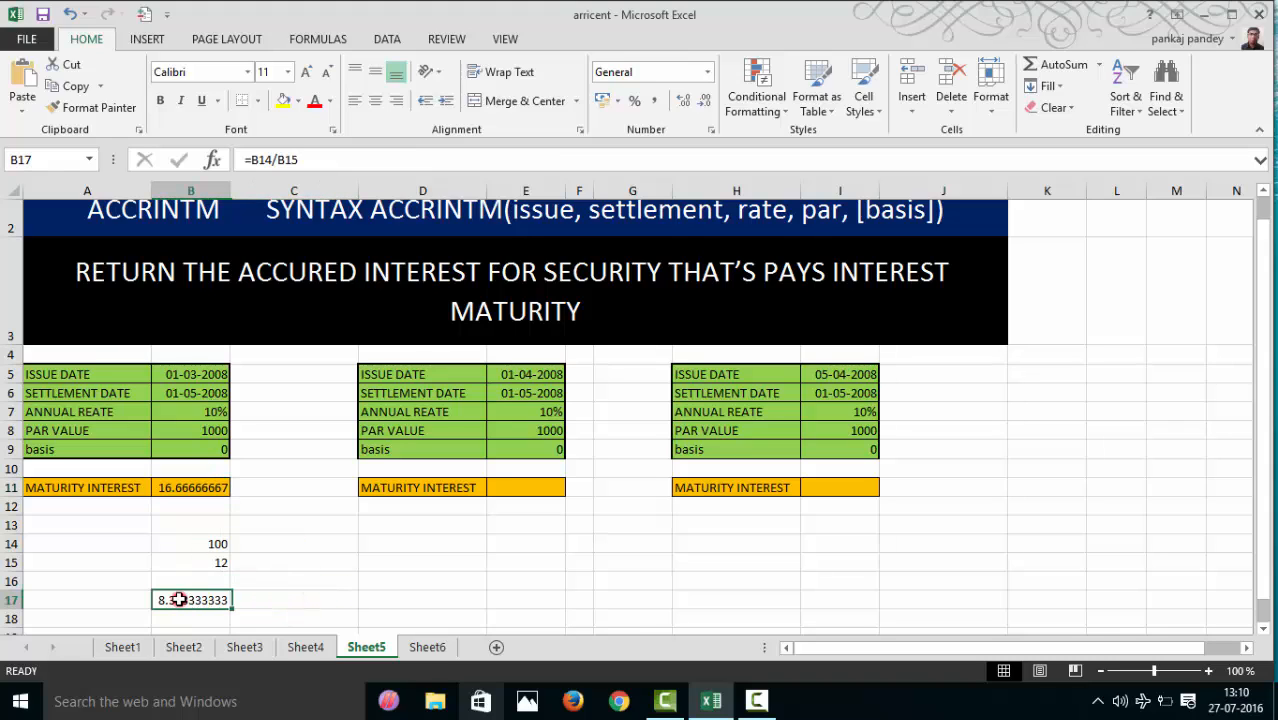
click(262, 599)
text(=)
key(Left)
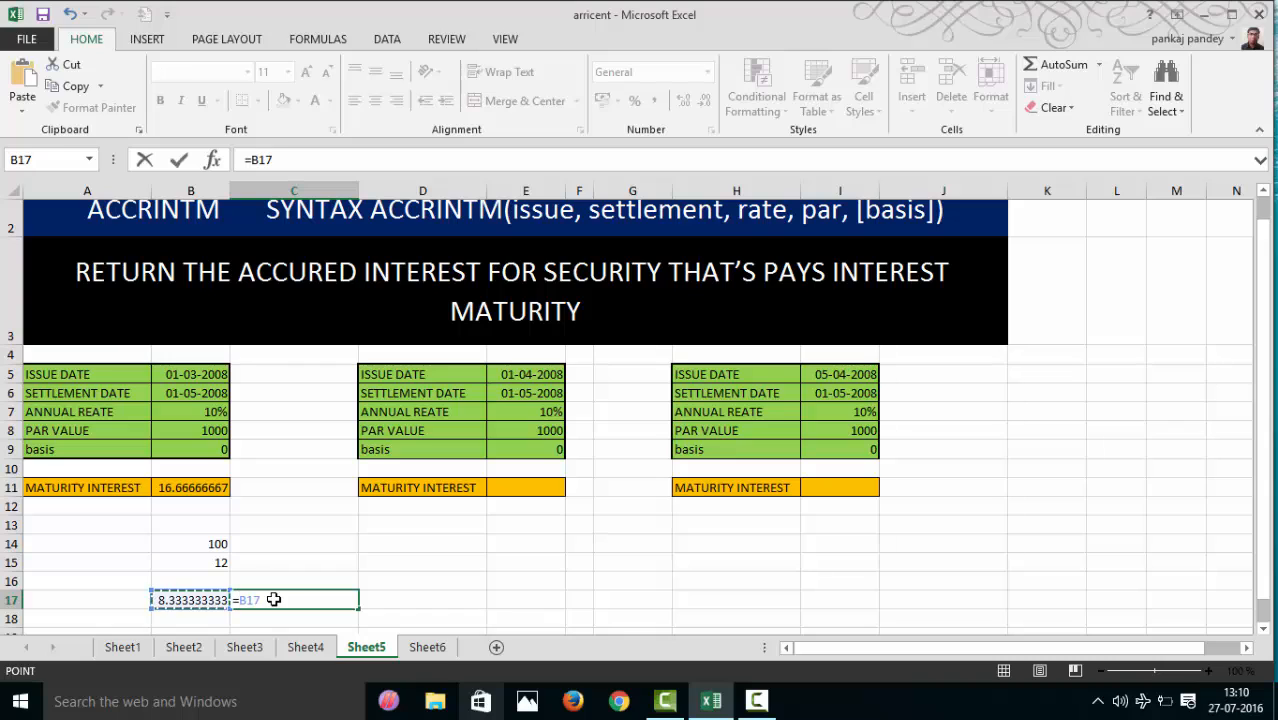
text(*)
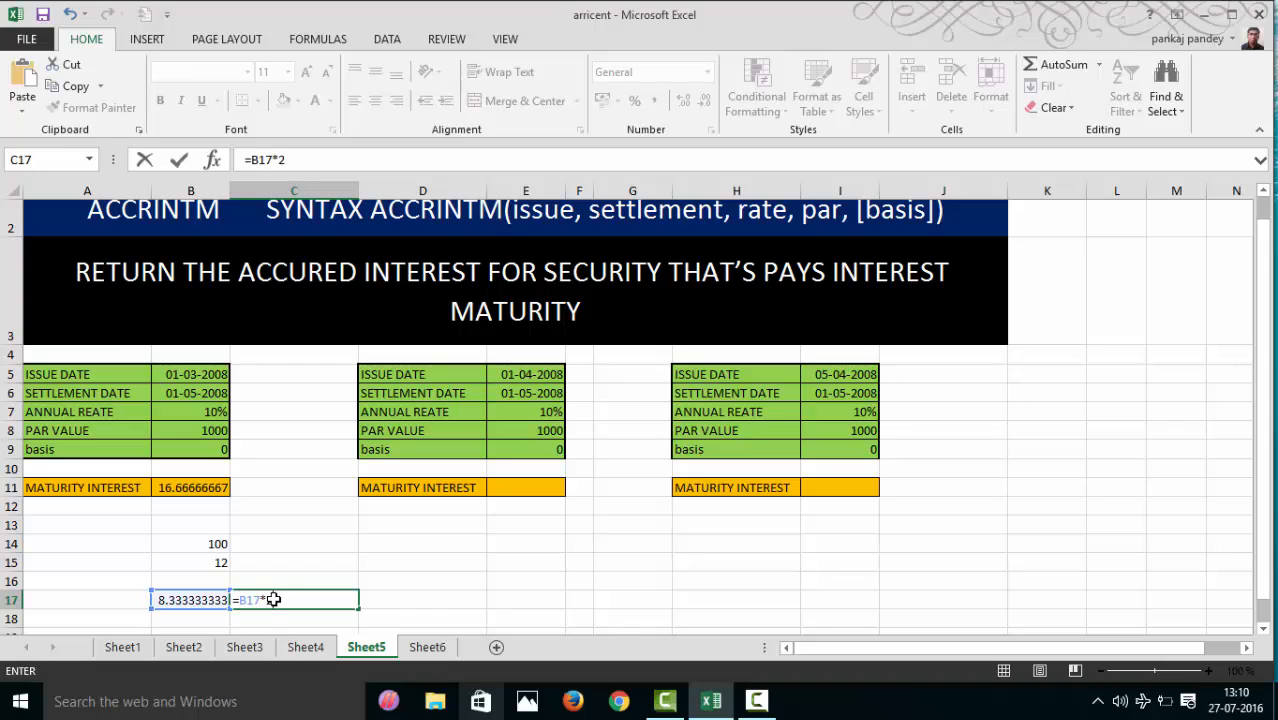
key(Return)
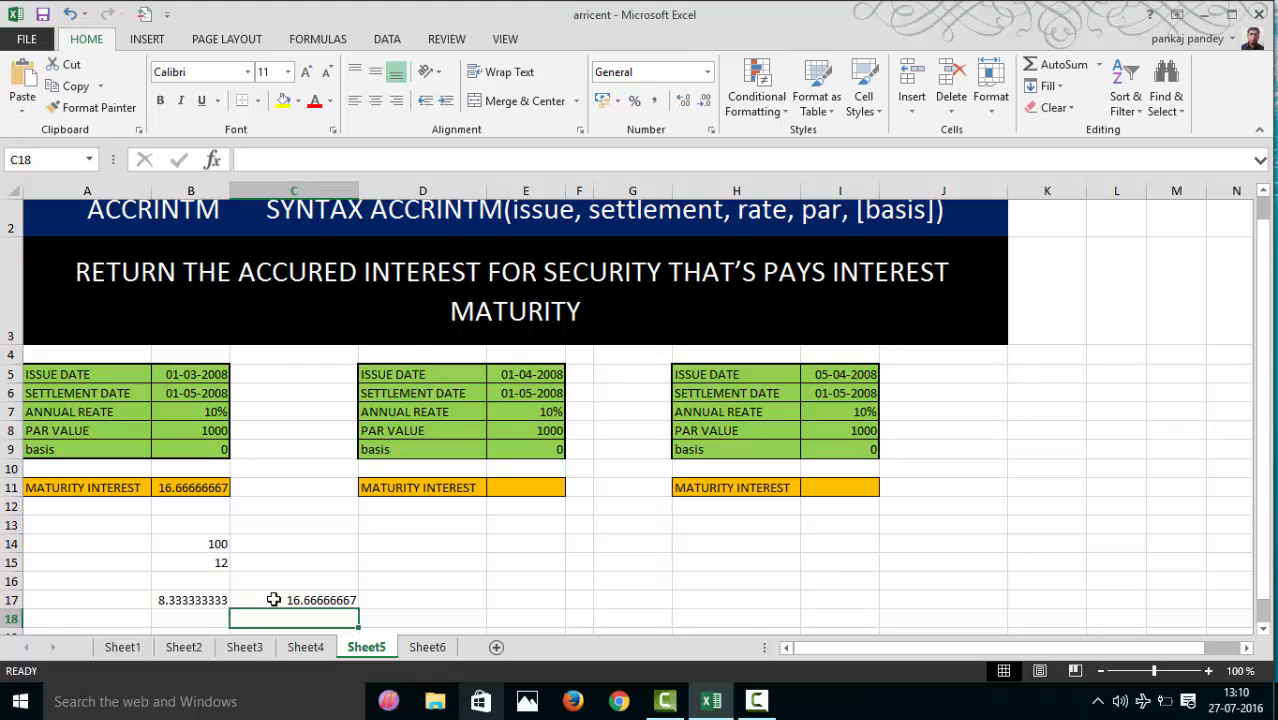
- Copy the ACCRINTM formula from B11 into the maturity interest cells E11 and I11 of the other two securities
click(200, 490)
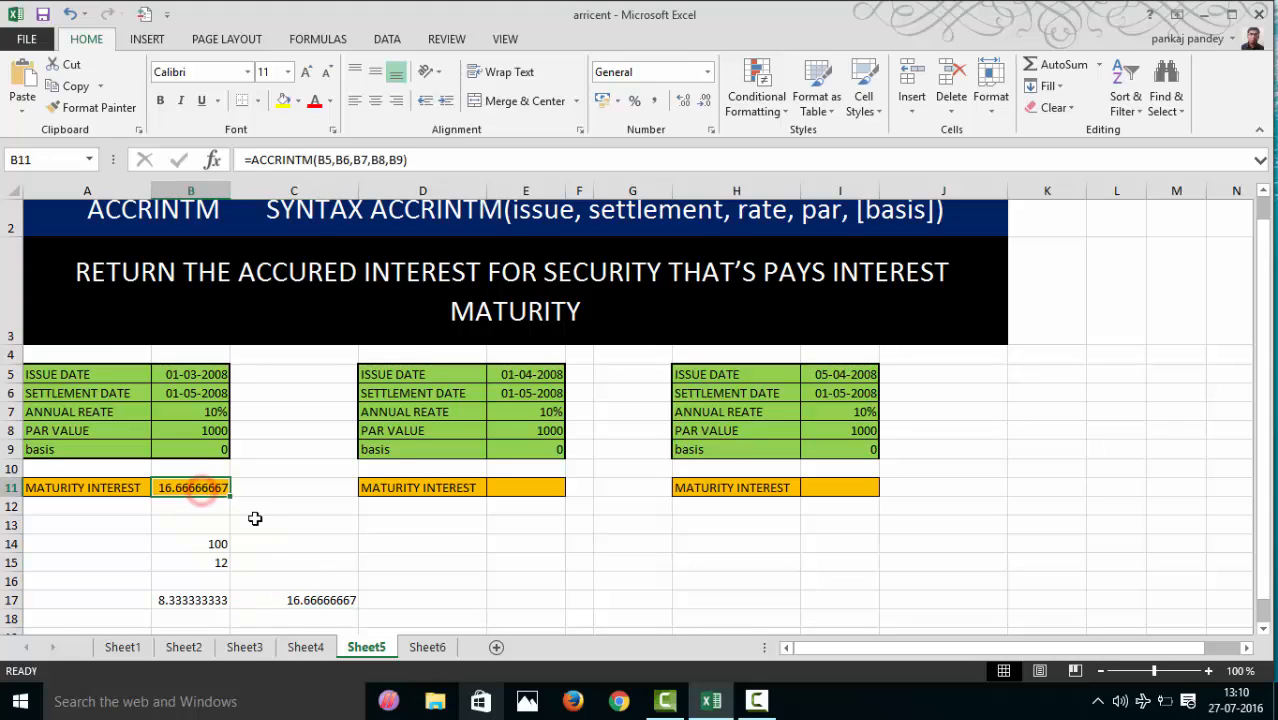
key(ctrl+c)
click(540, 490)
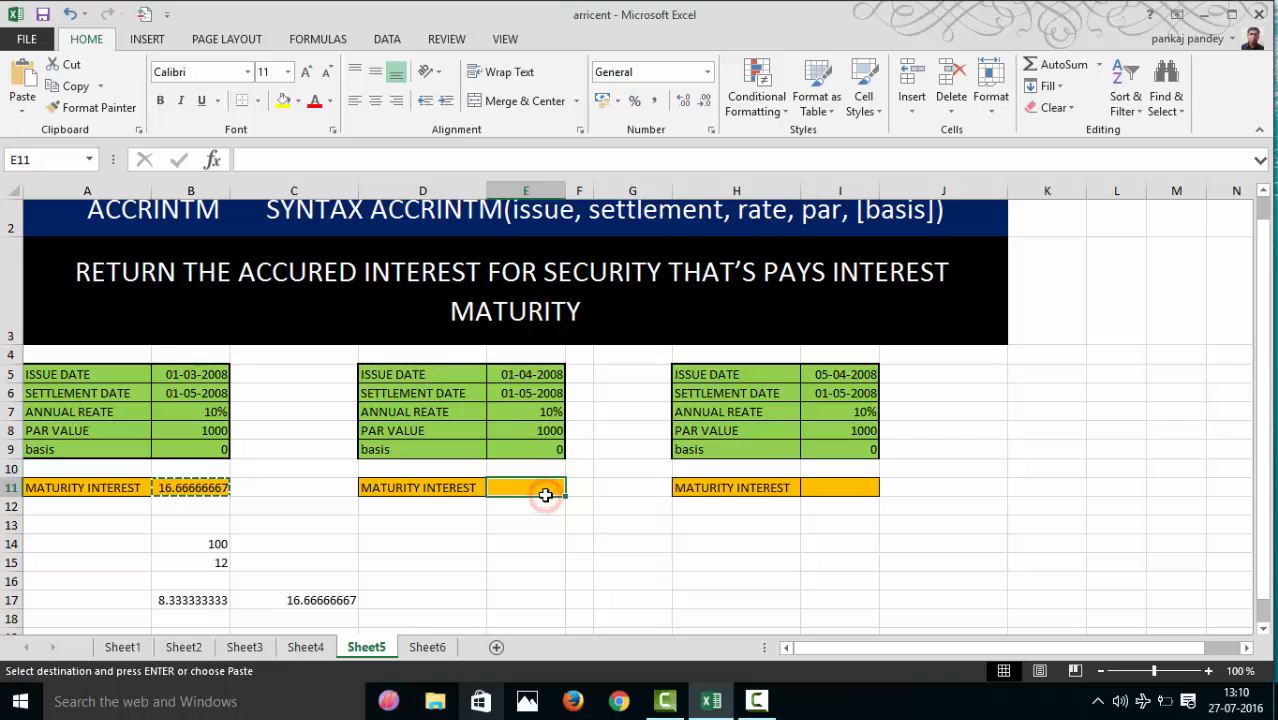
key(ctrl+v)
click(861, 487)
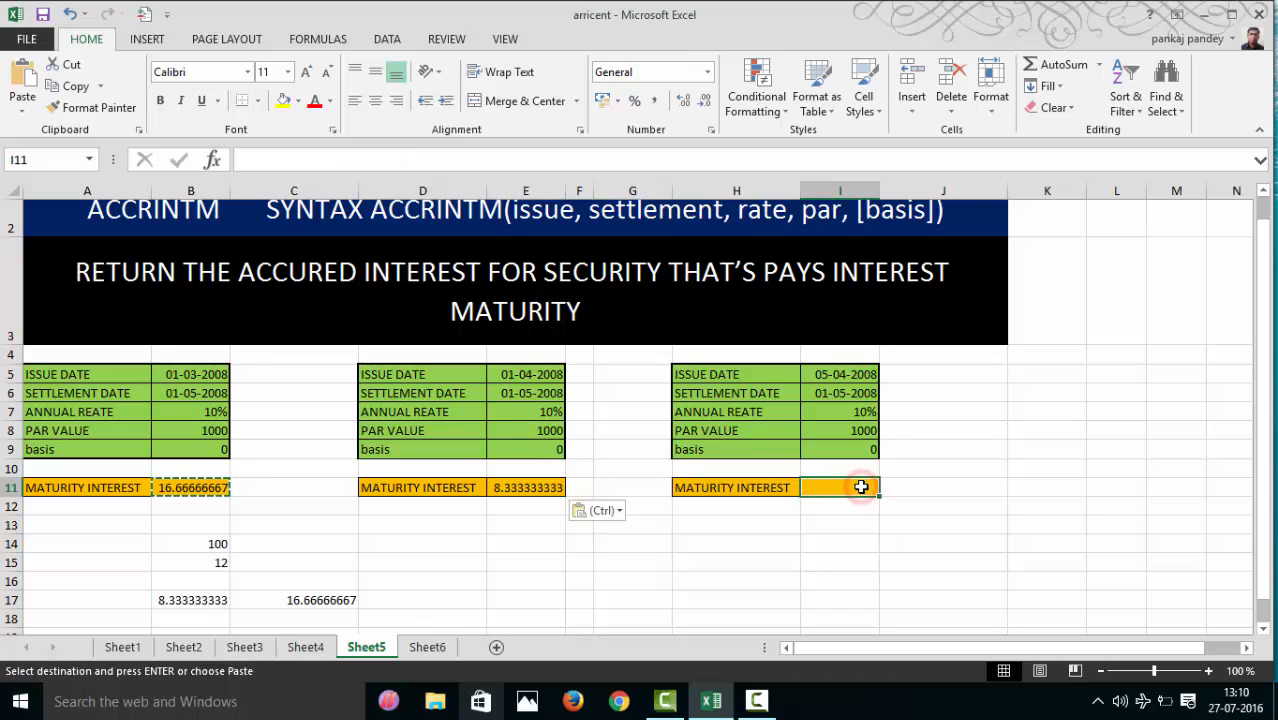
key(ctrl+v)
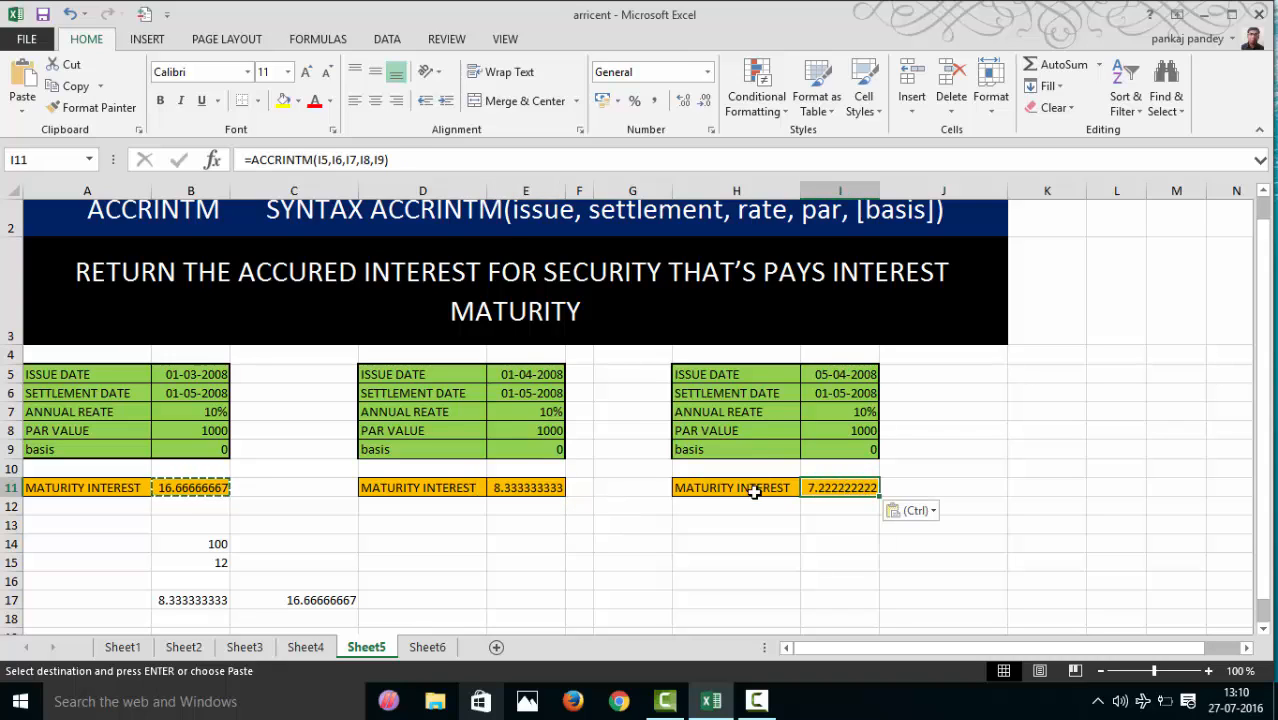
click(541, 486)
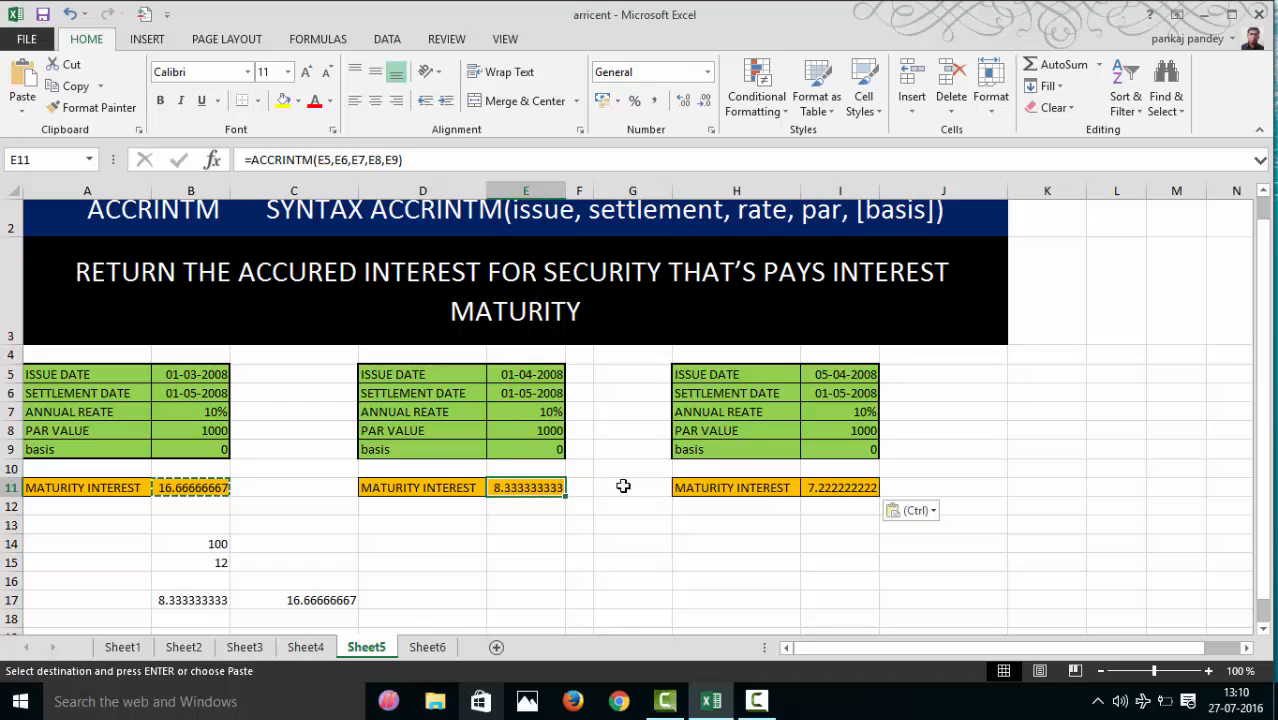
- Cancel the pending copy and compare the one-month interest in B17 with the second security's maturity interest in E11
click(271, 514)
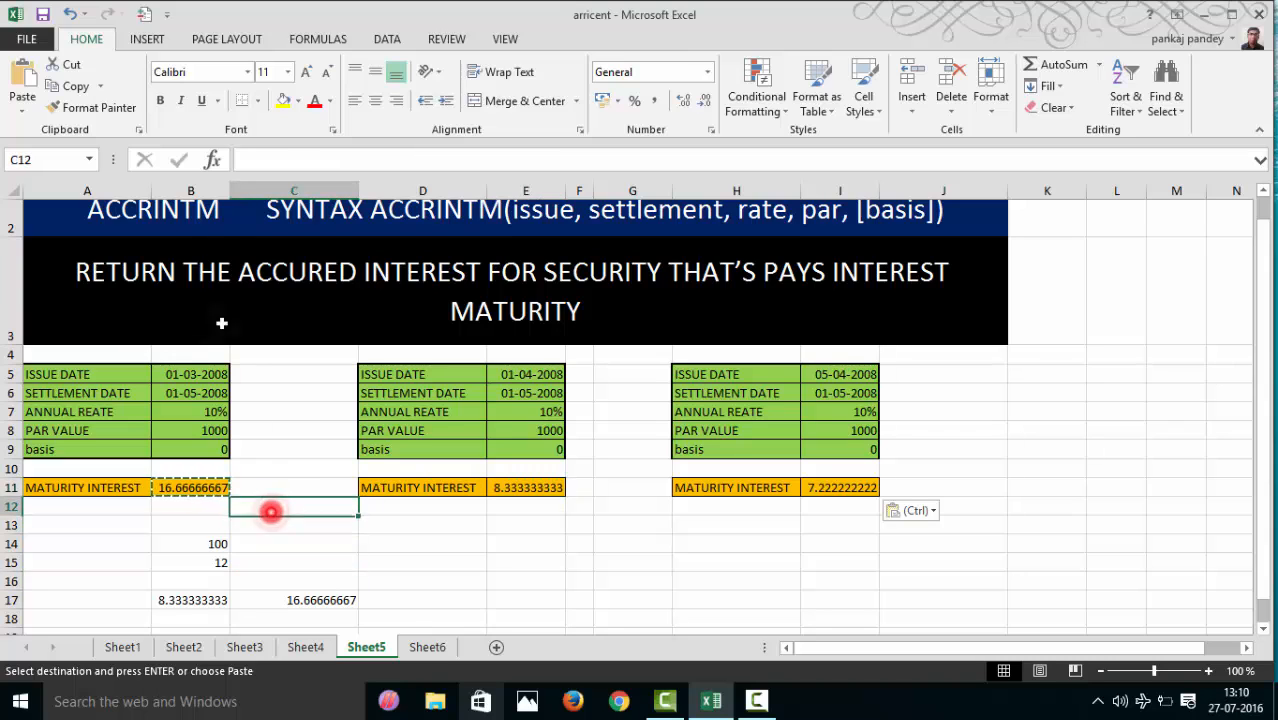
key(Escape)
click(474, 605)
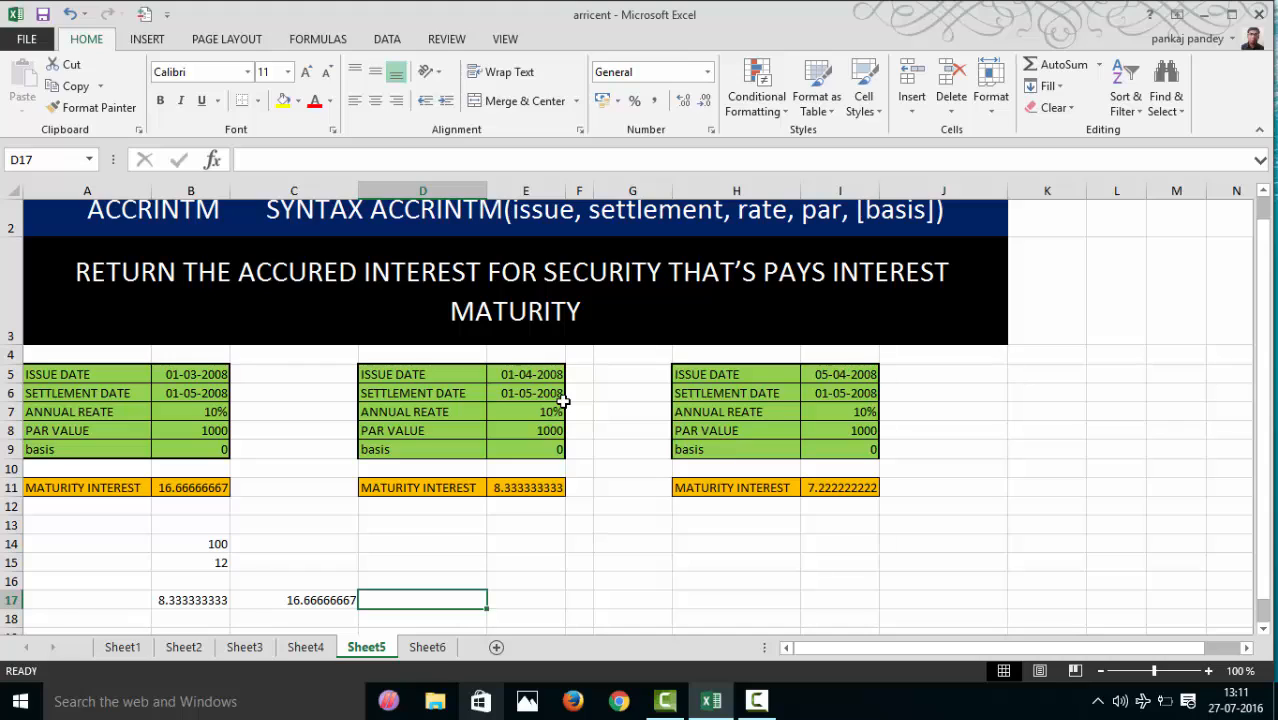
click(185, 600)
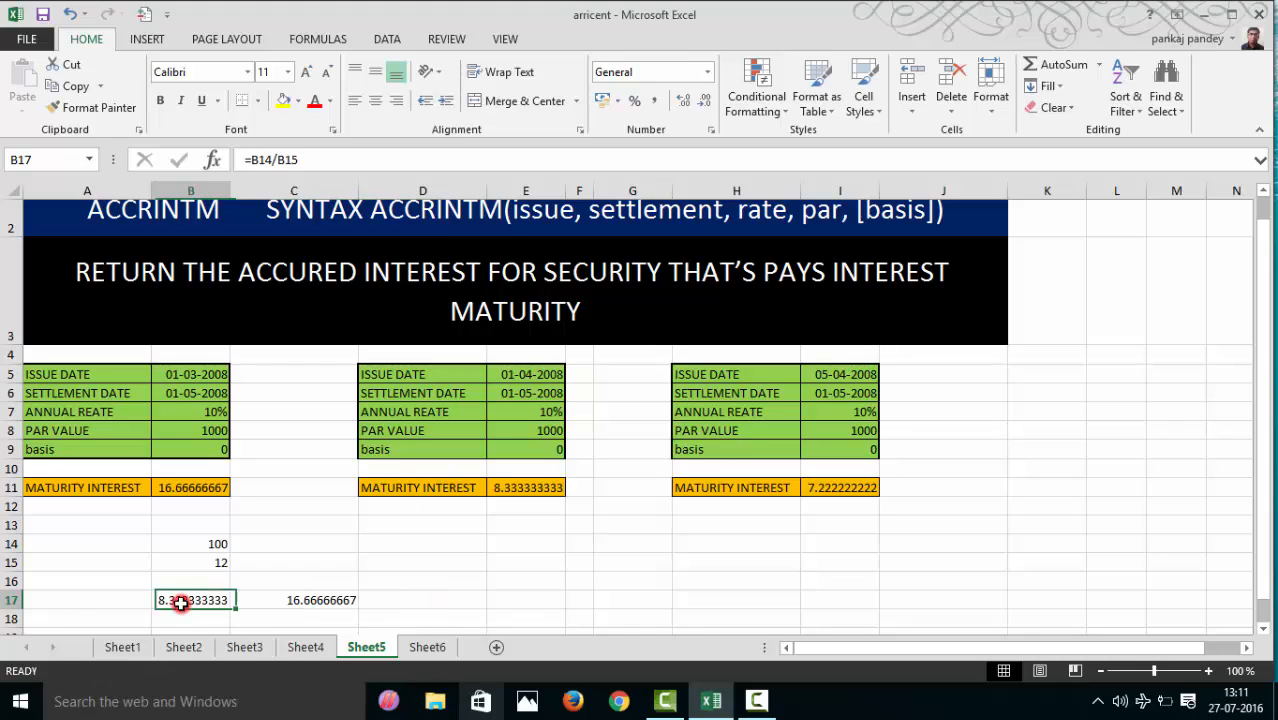
click(510, 488)
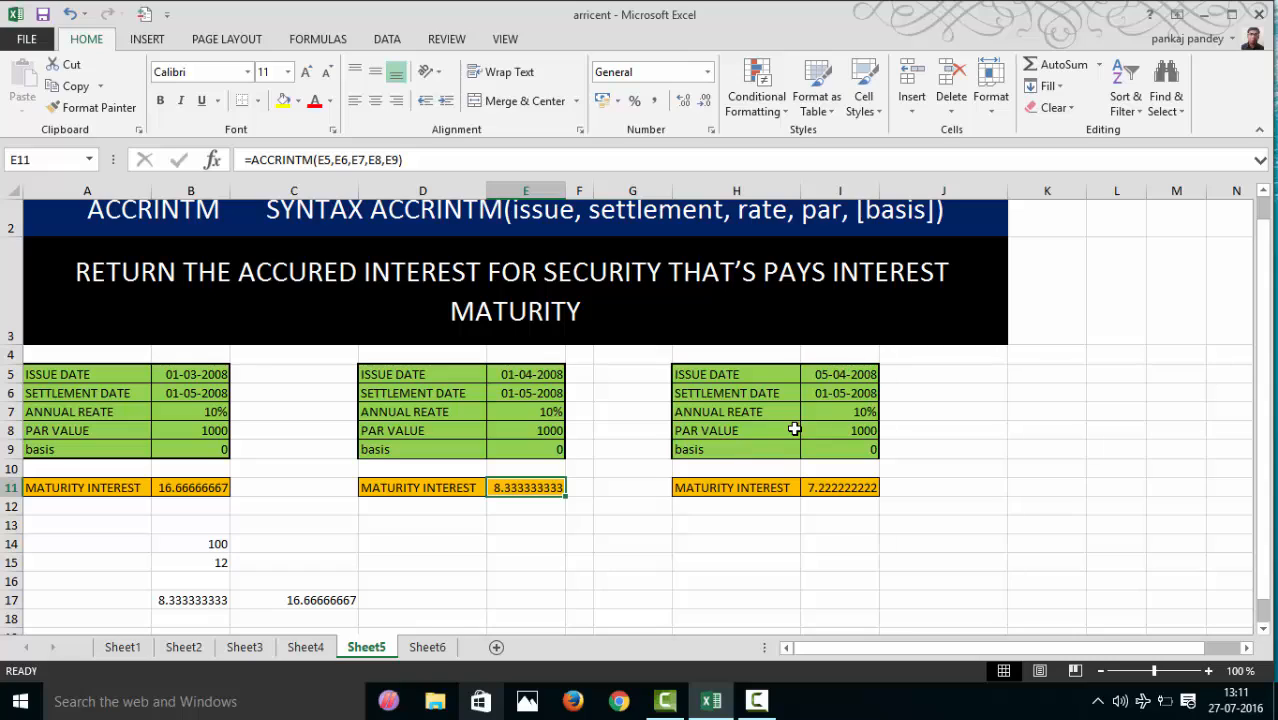
- Compare the issue and settlement dates of the second and third securities and examine the third security's maturity interest in I11
click(838, 375)
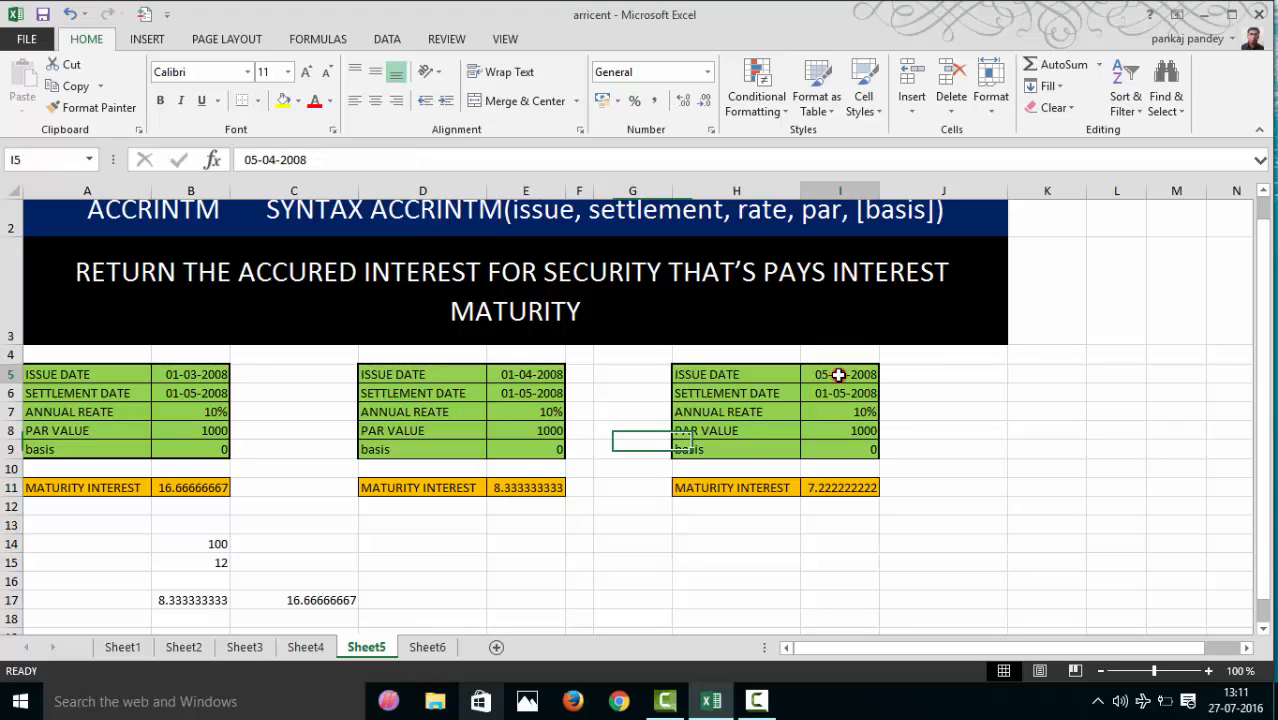
click(836, 397)
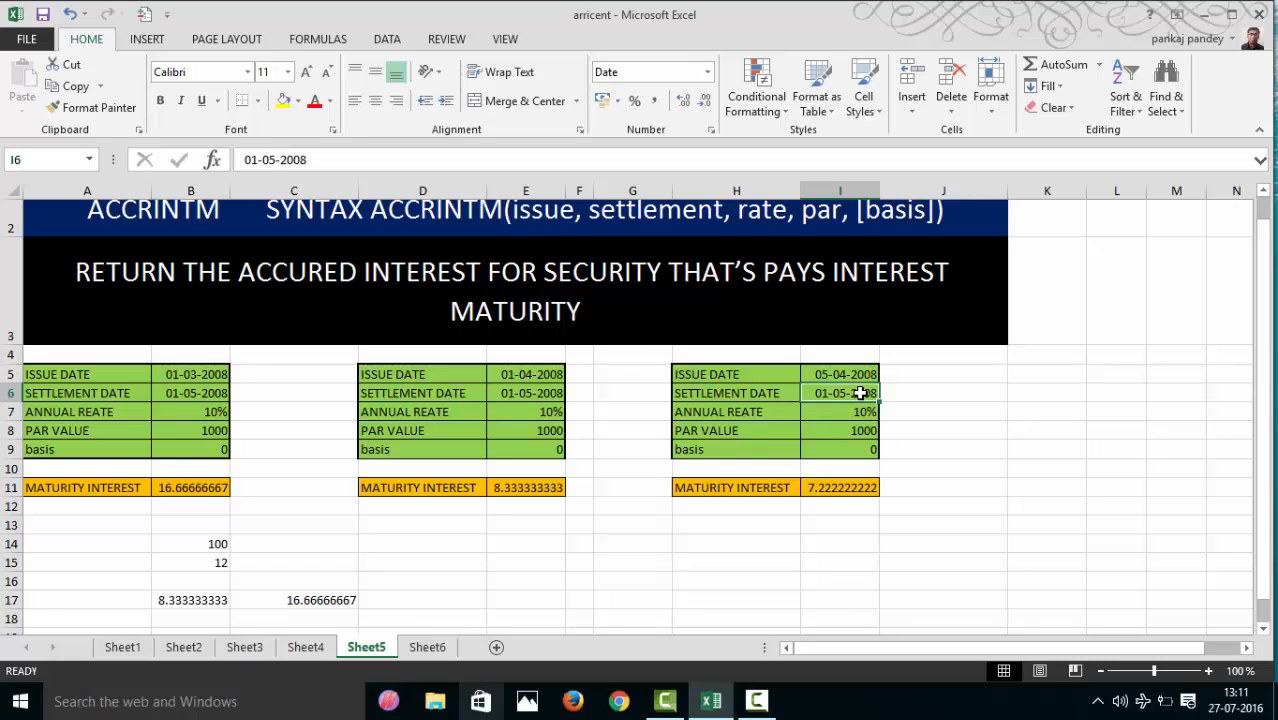
click(838, 487)
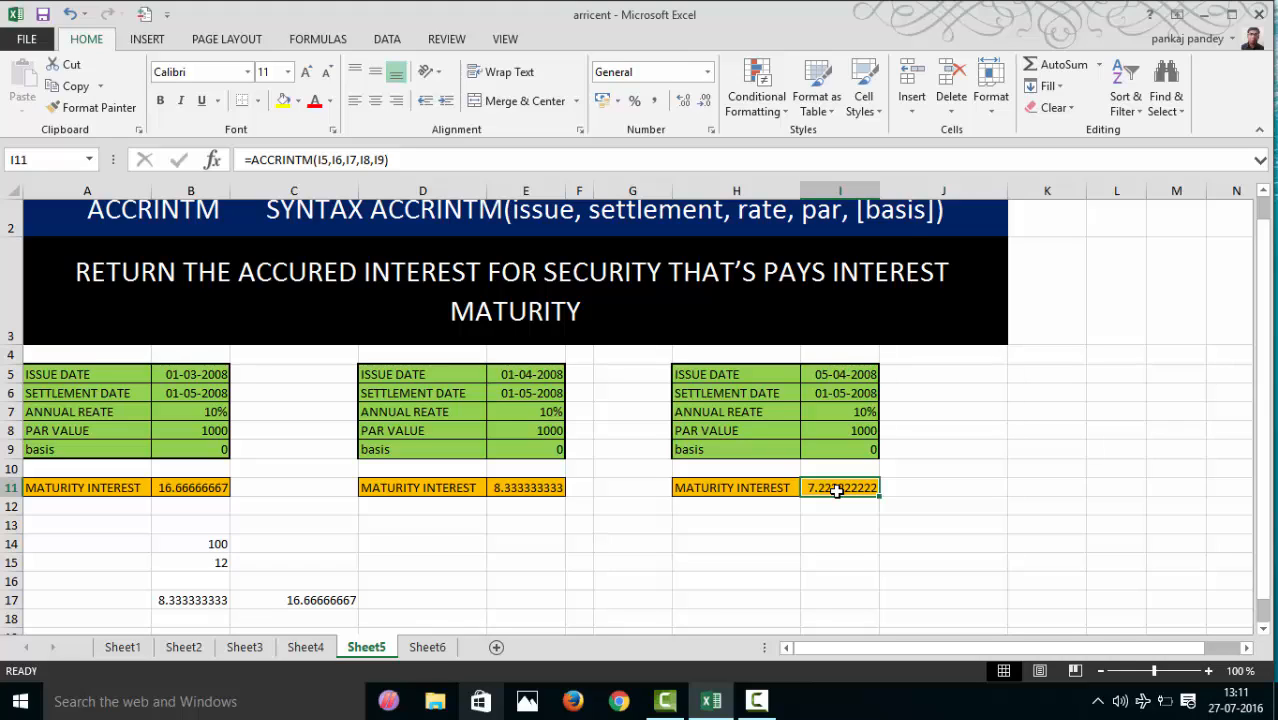
click(508, 380)
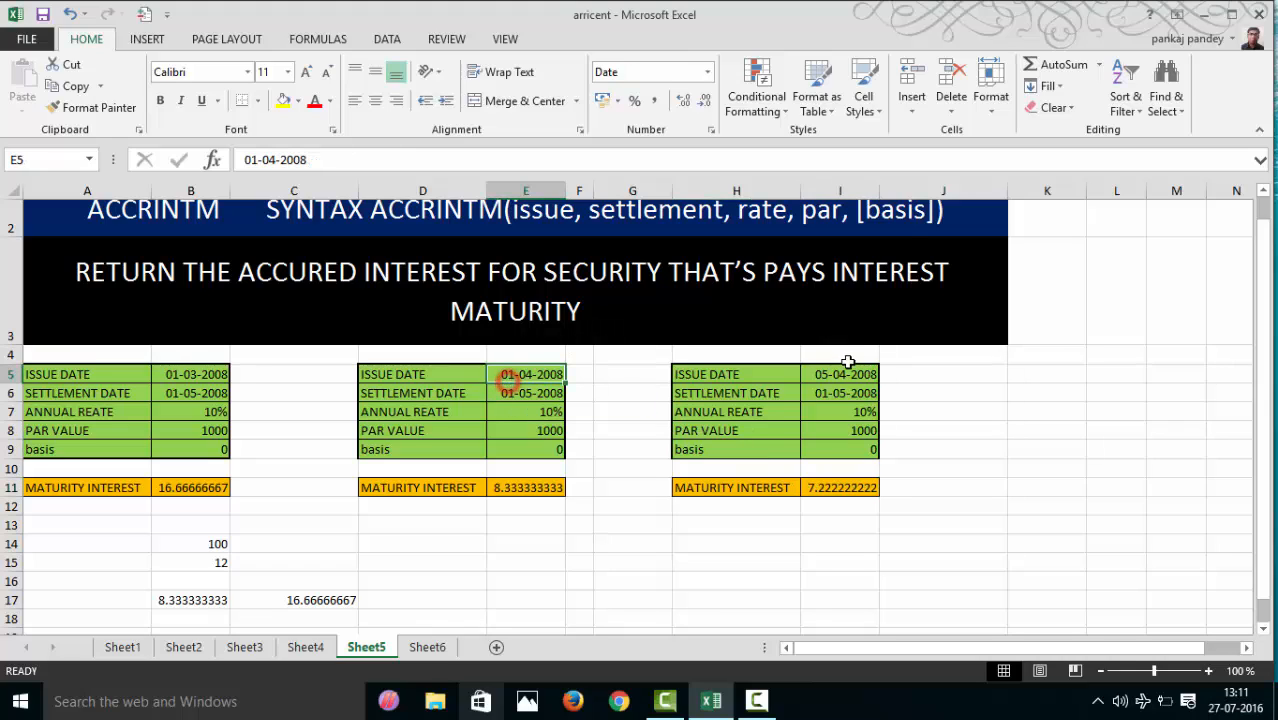
click(830, 375)
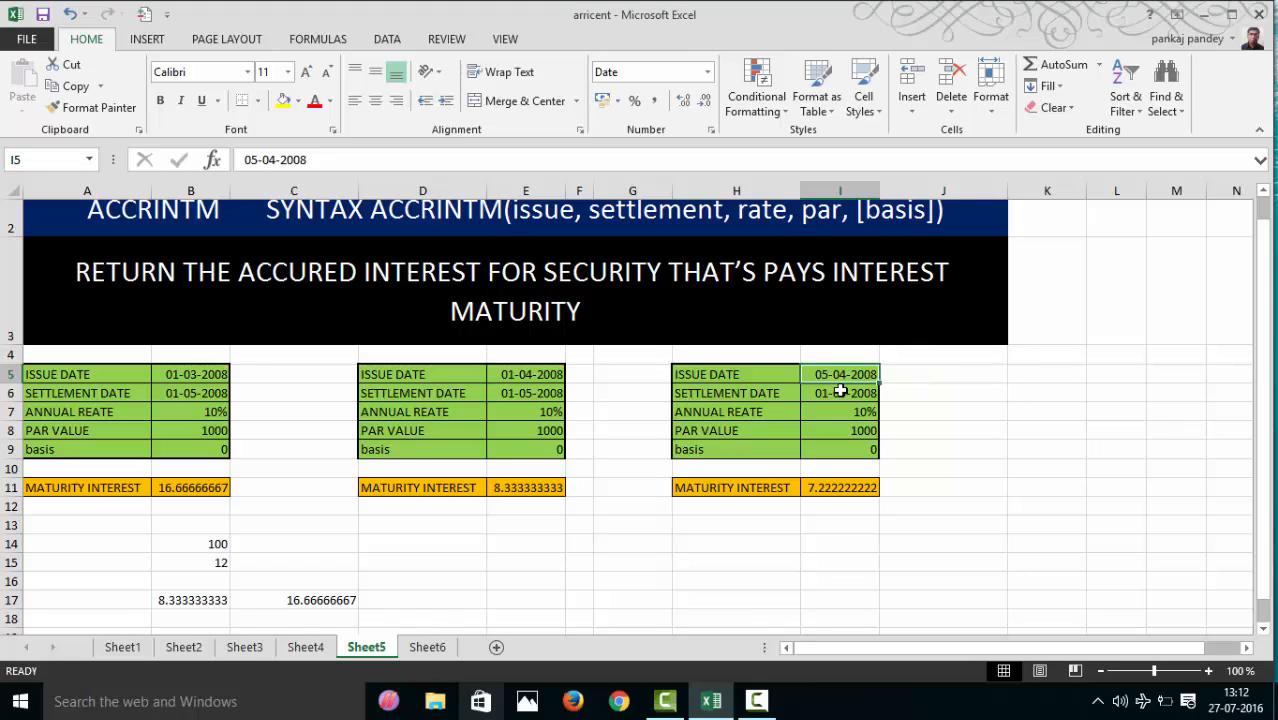
mouse_move(540, 374)
mouse_down()
mouse_move(544, 428)
mouse_move(551, 387)
mouse_up()
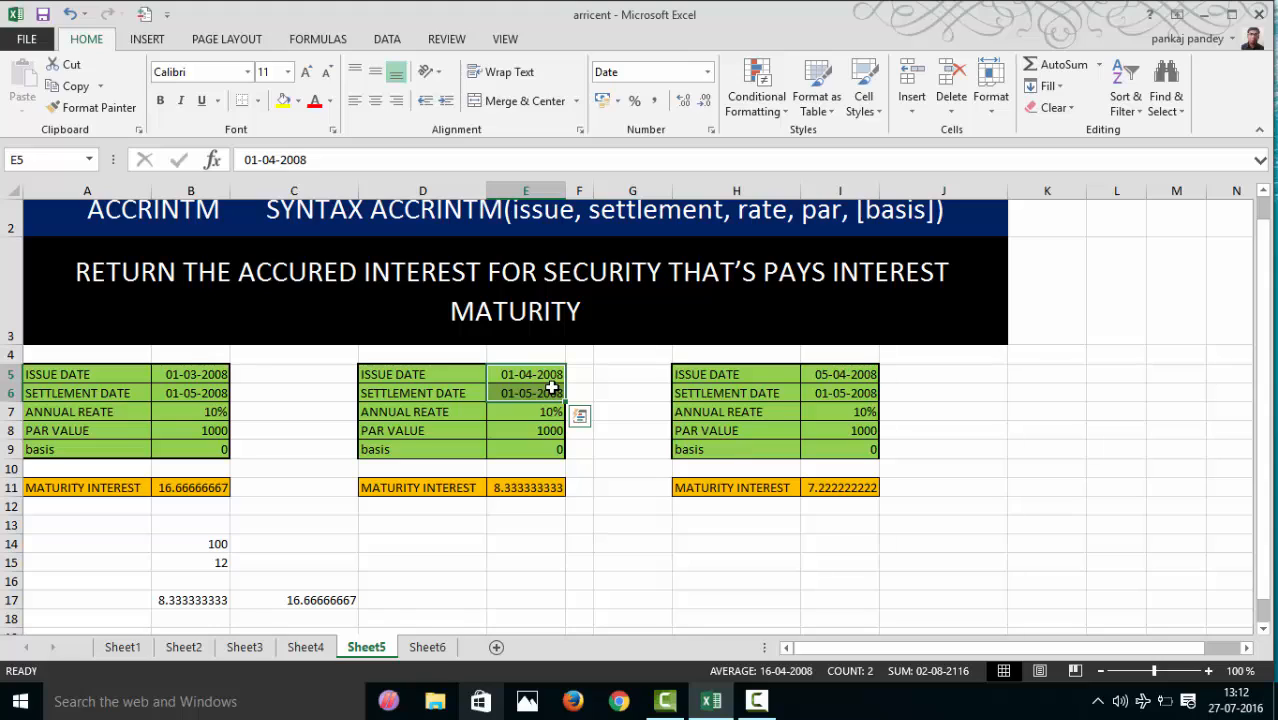
drag(816, 374, 812, 394)
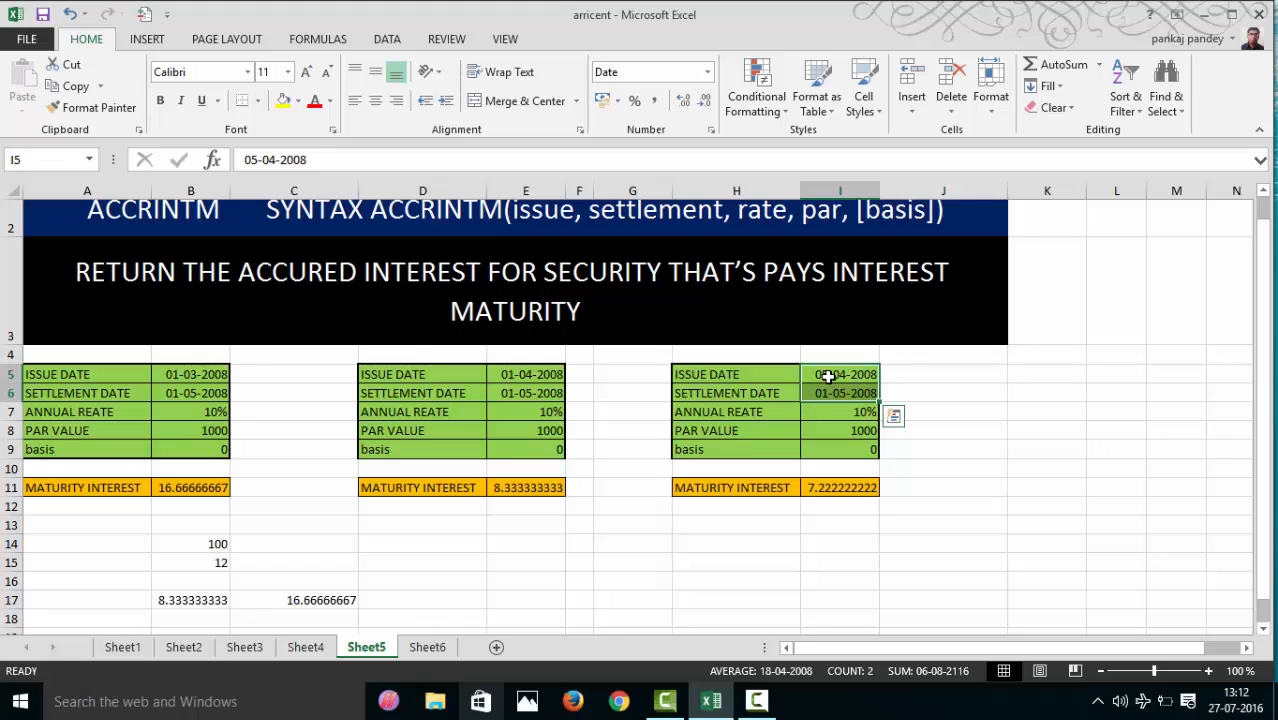
click(828, 376)
mouse_move(828, 376)
mouse_down()
mouse_move(827, 408)
mouse_move(836, 399)
mouse_up()
click(838, 488)
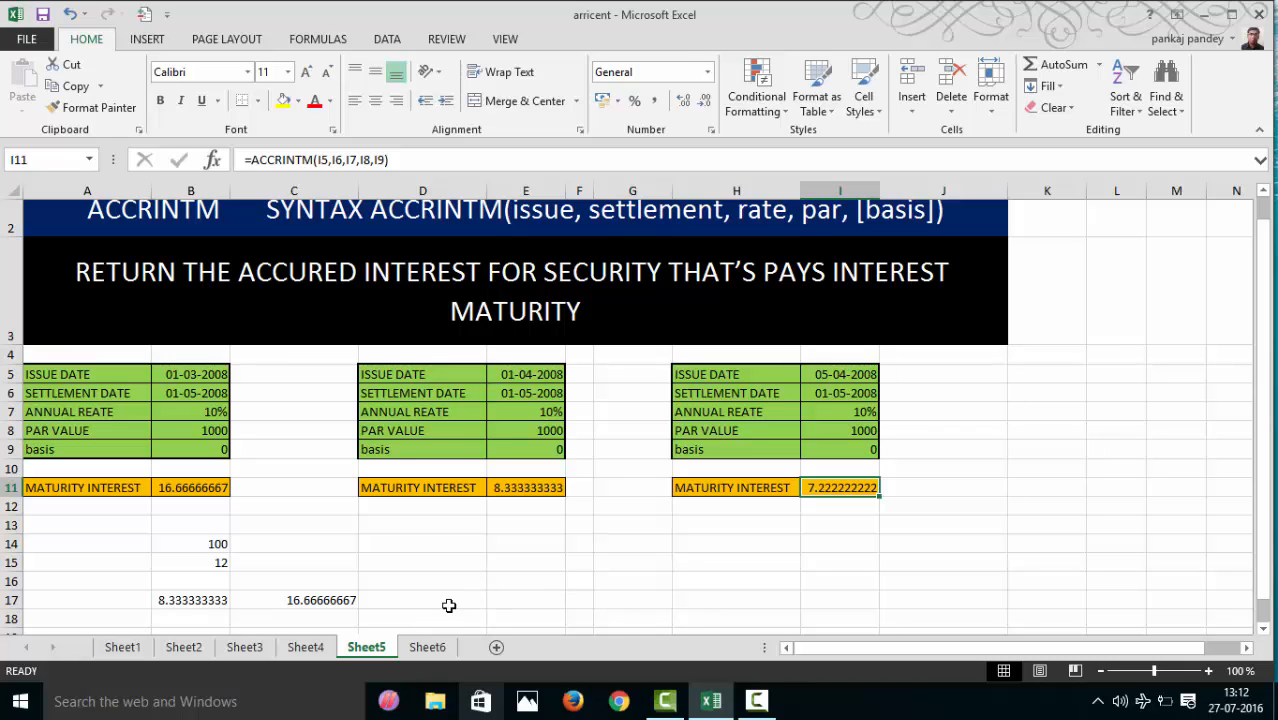
- Enter 31 as the number of days in the month in B18, directly under the one-month interest
scroll(328, 596, down, 4)
scroll(300, 593, up, 4)
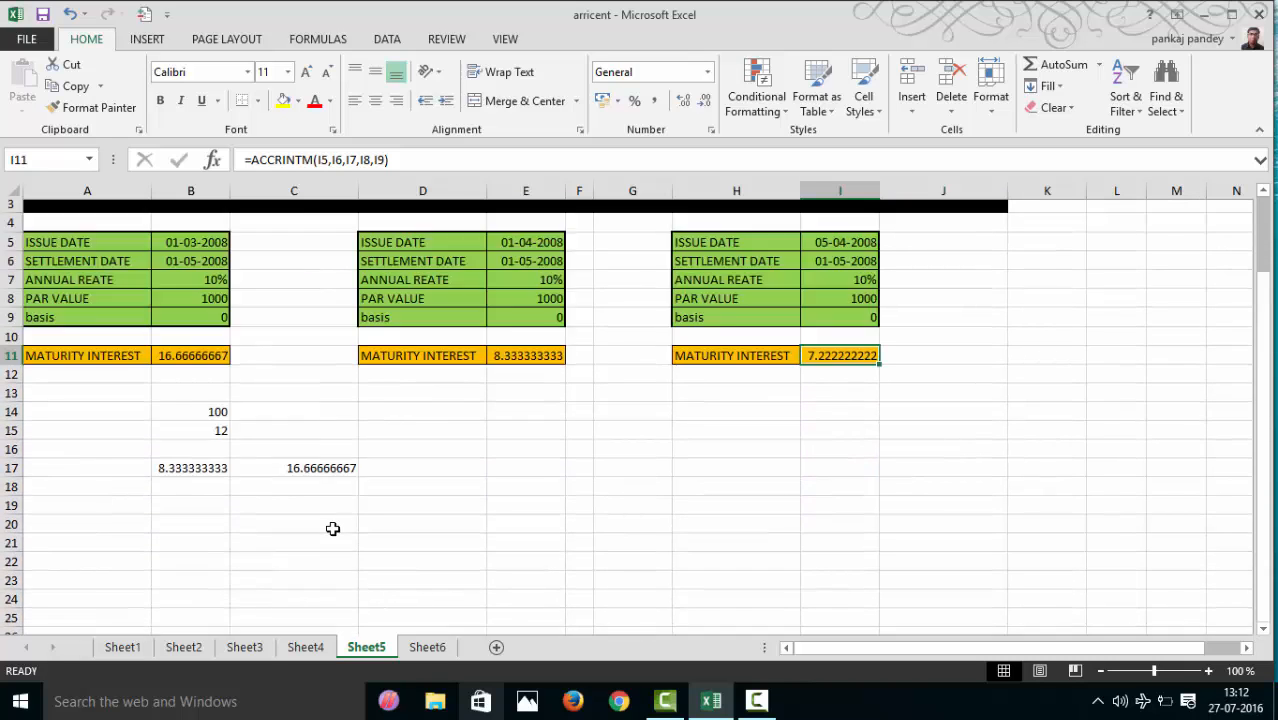
drag(1267, 463, 1272, 583)
click(204, 598)
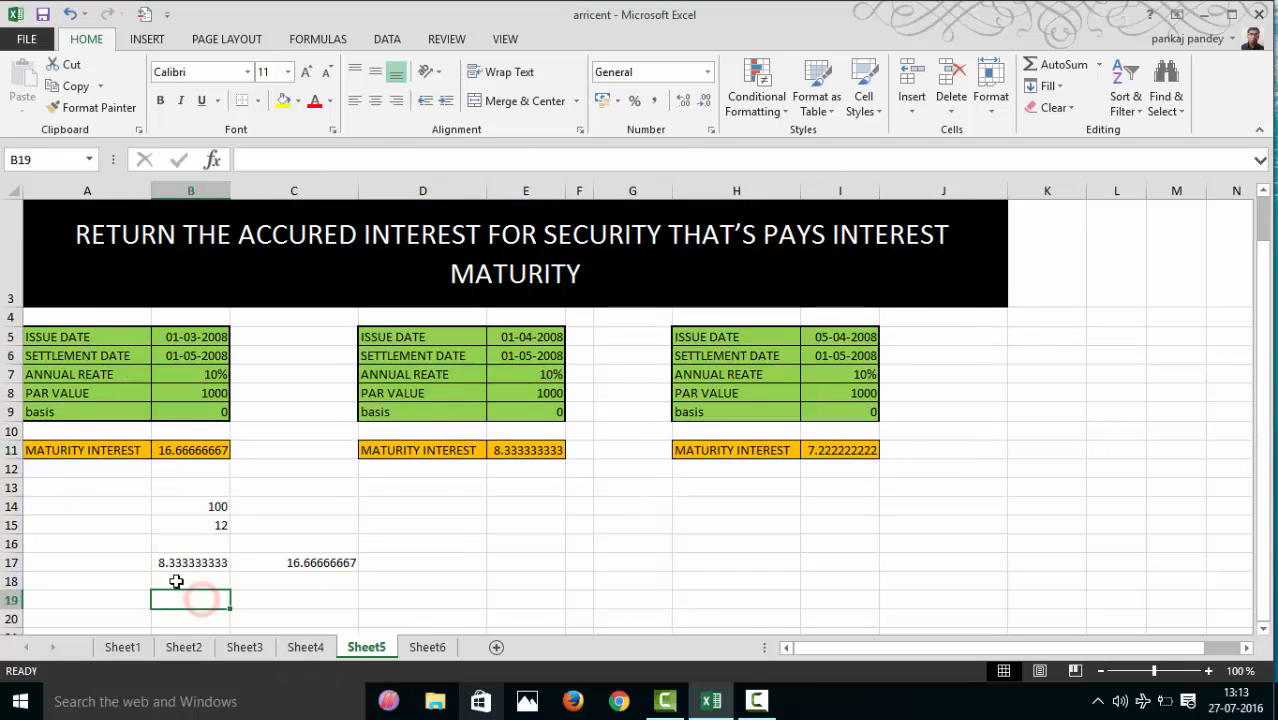
click(176, 581)
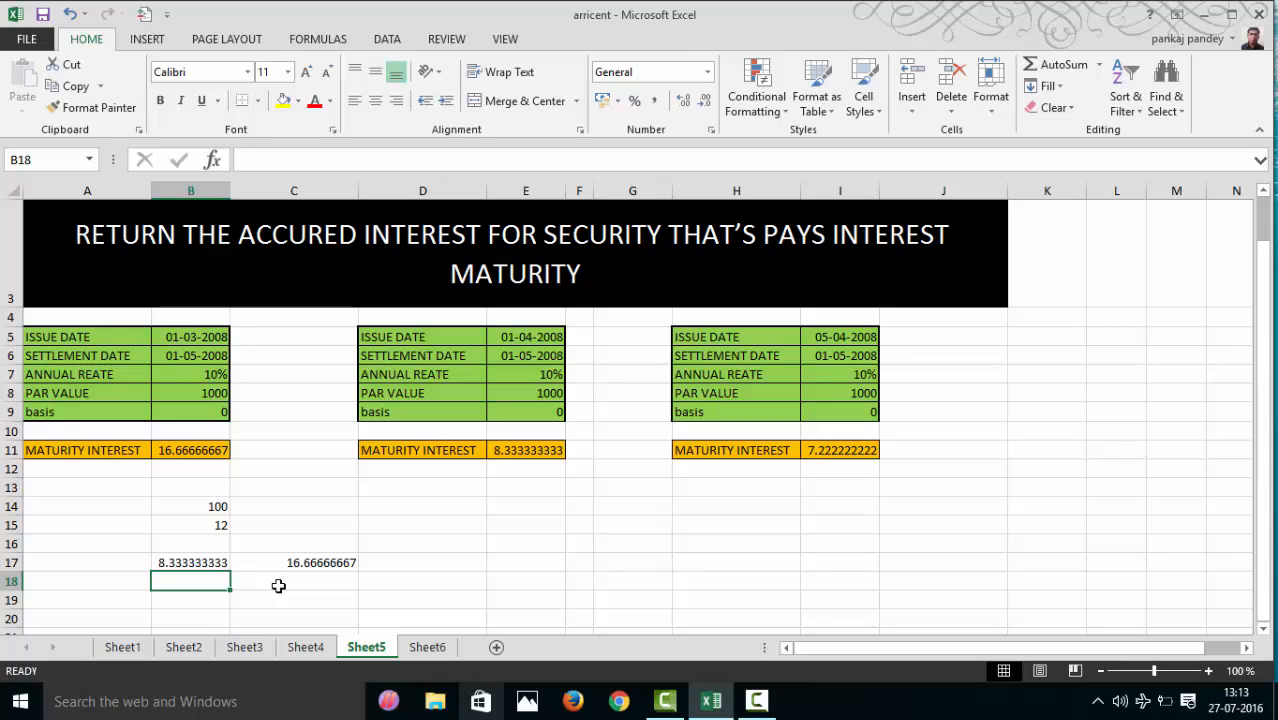
text(31)
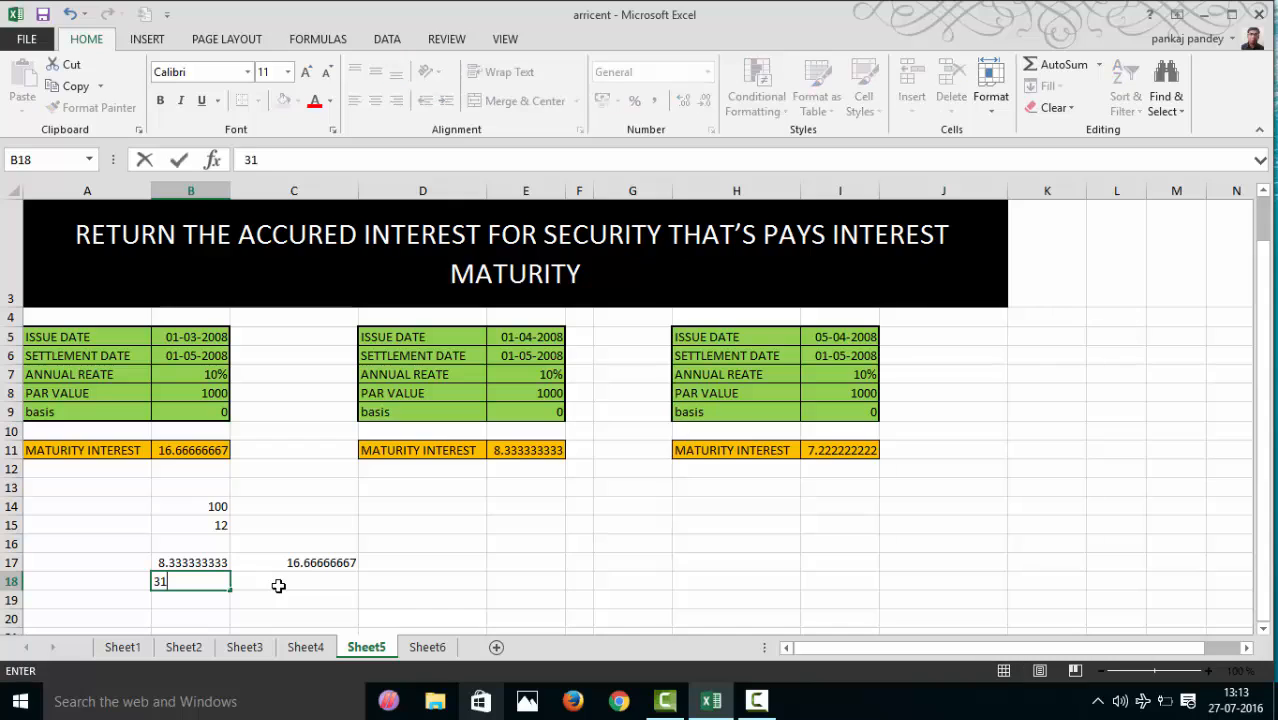
key(Return)
- Calculate the interest for one day in B19 with =B17/B18
key(alt)
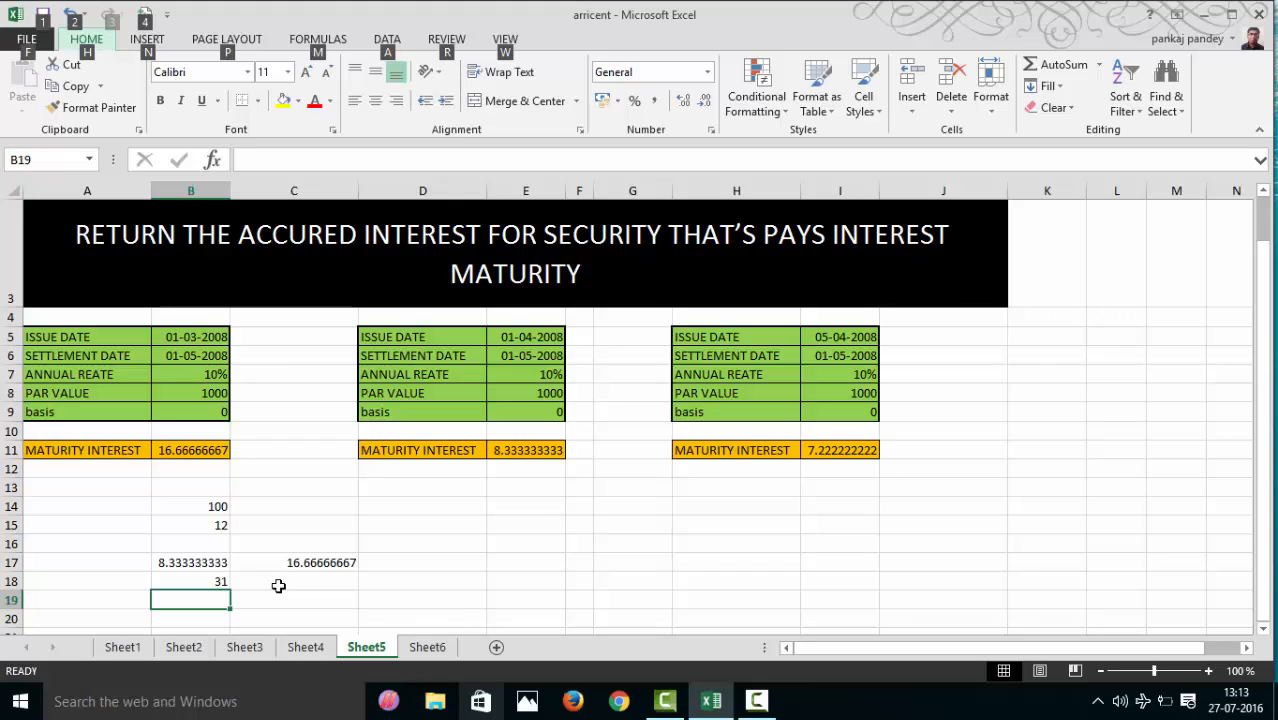
click(278, 586)
click(220, 601)
text(=)
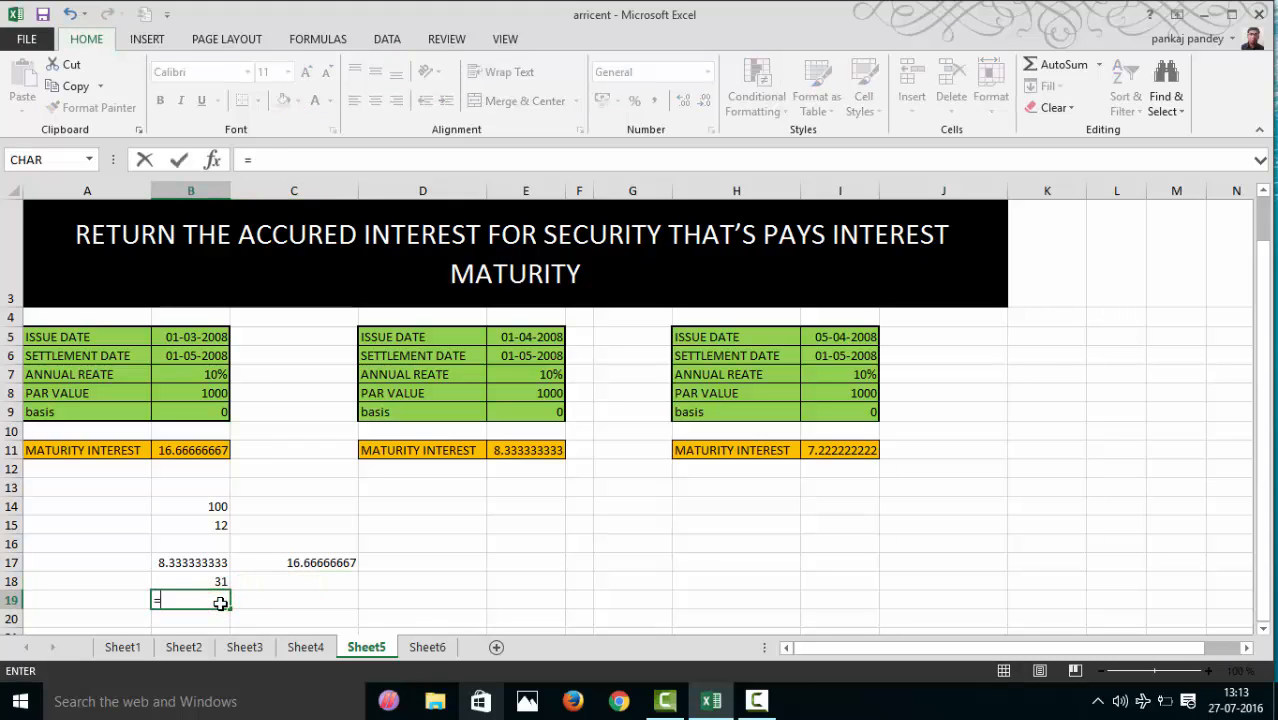
key(Up)
key(Up)
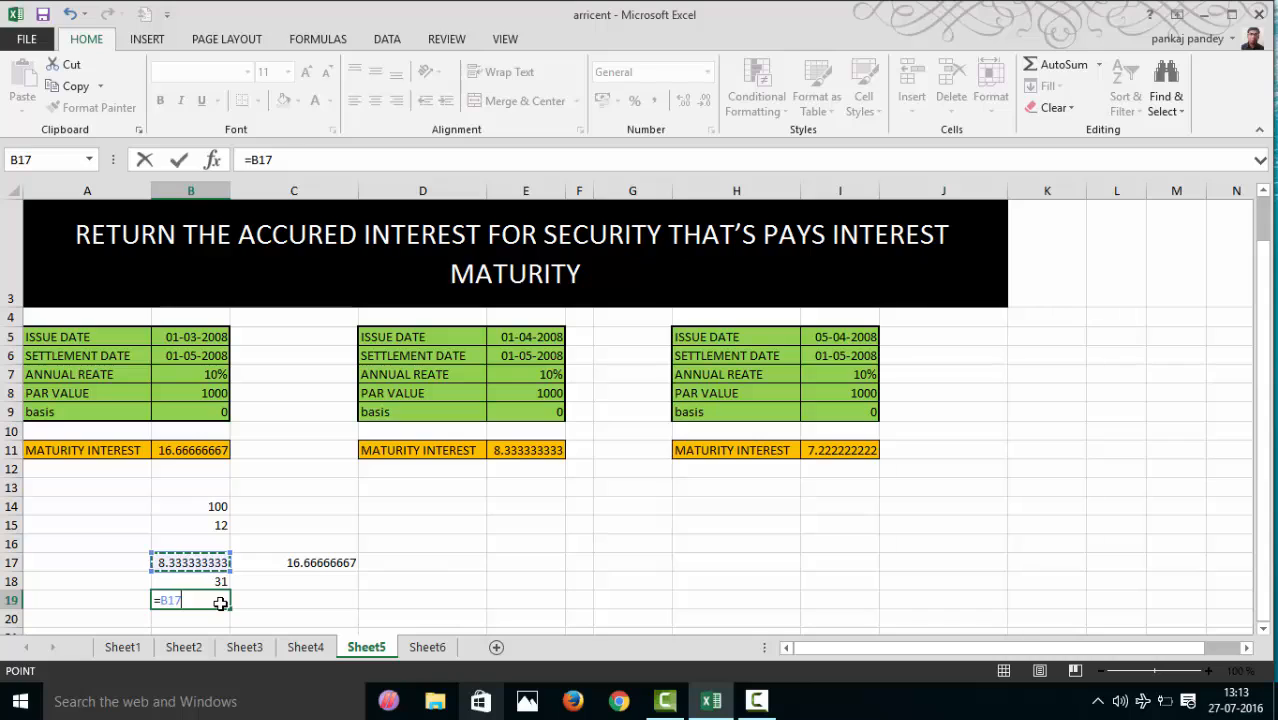
key(Down)
key(Up)
text(/)
key(Up)
key(Return)
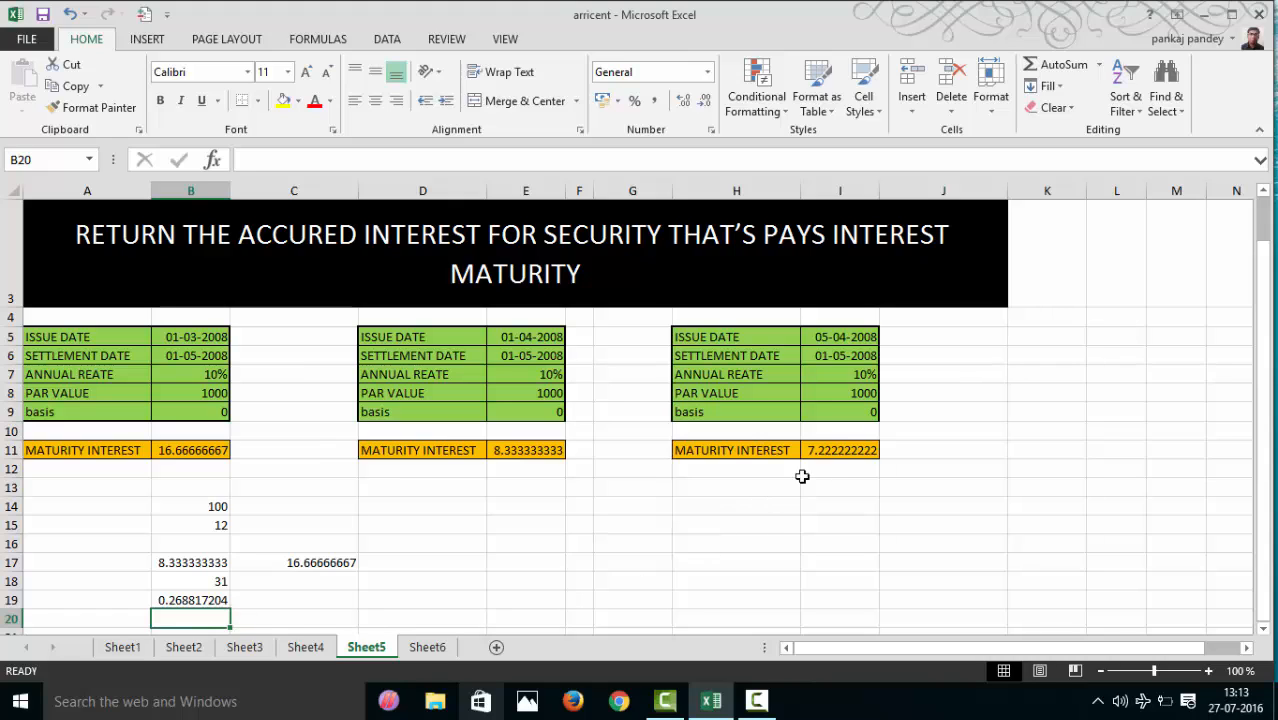
- Enter 26 as the third security's number of days in I14, below its maturity interest
click(848, 450)
click(828, 522)
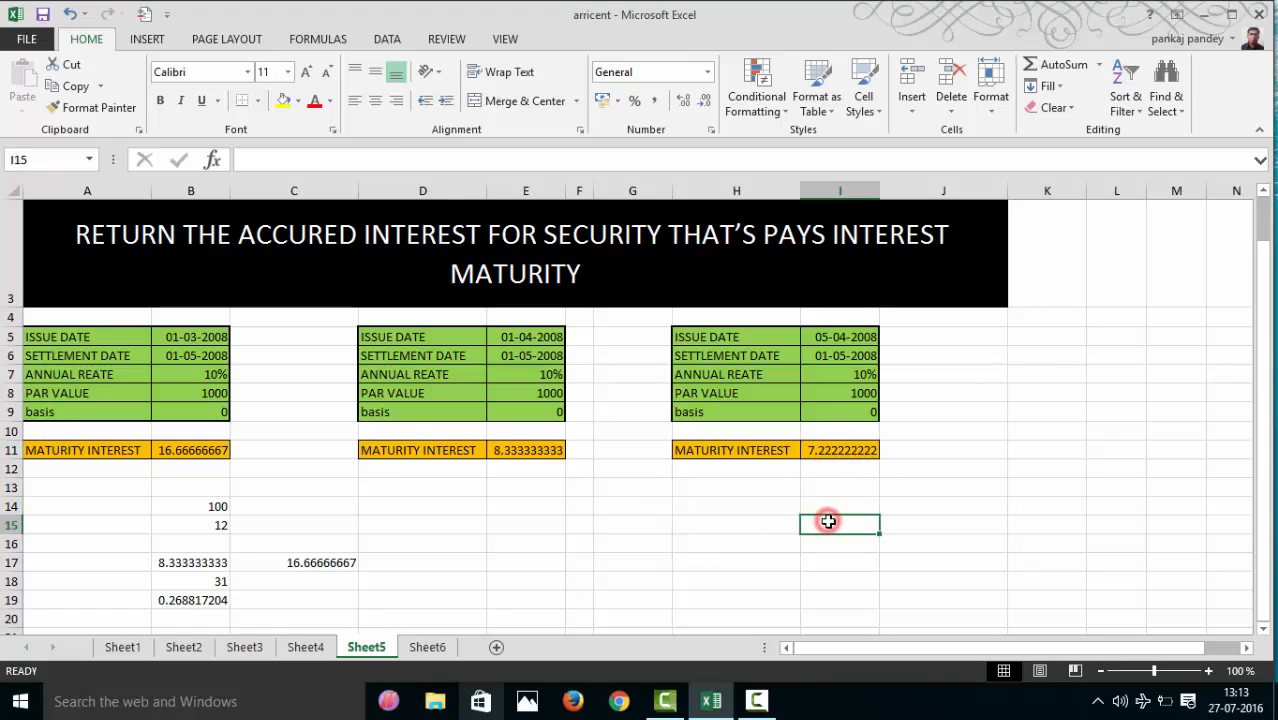
click(840, 503)
text(26)
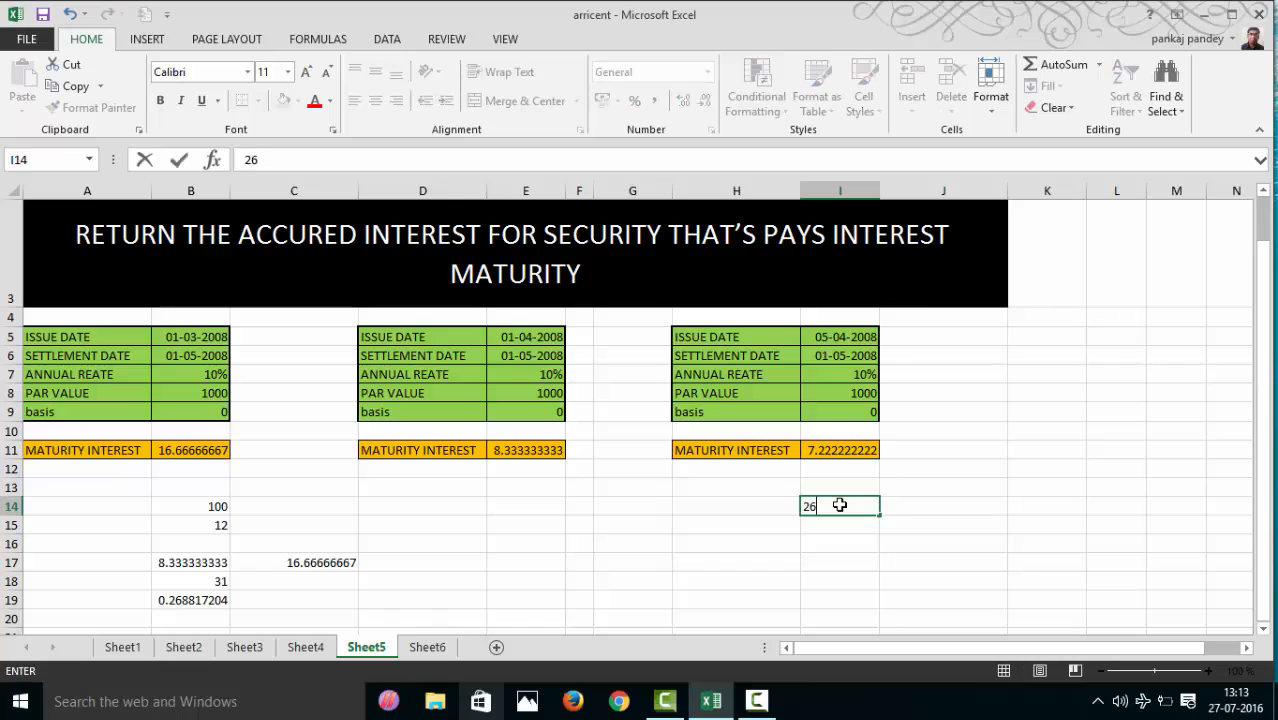
- Calculate the third security's interest manually in I16 by multiplying daily interest by the number of days with =B19*I14
click(846, 545)
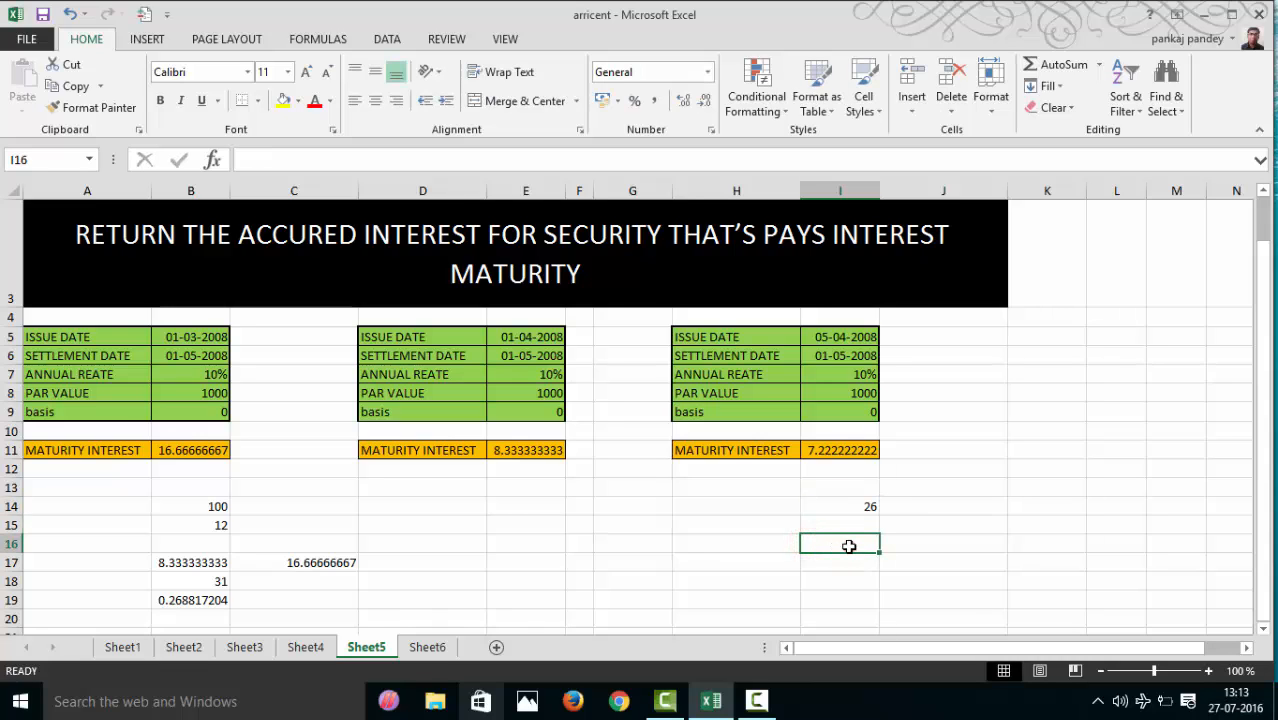
text(=)
key(Left)
key(Left)
key(Left)
key(Left)
key(Left)
key(Left)
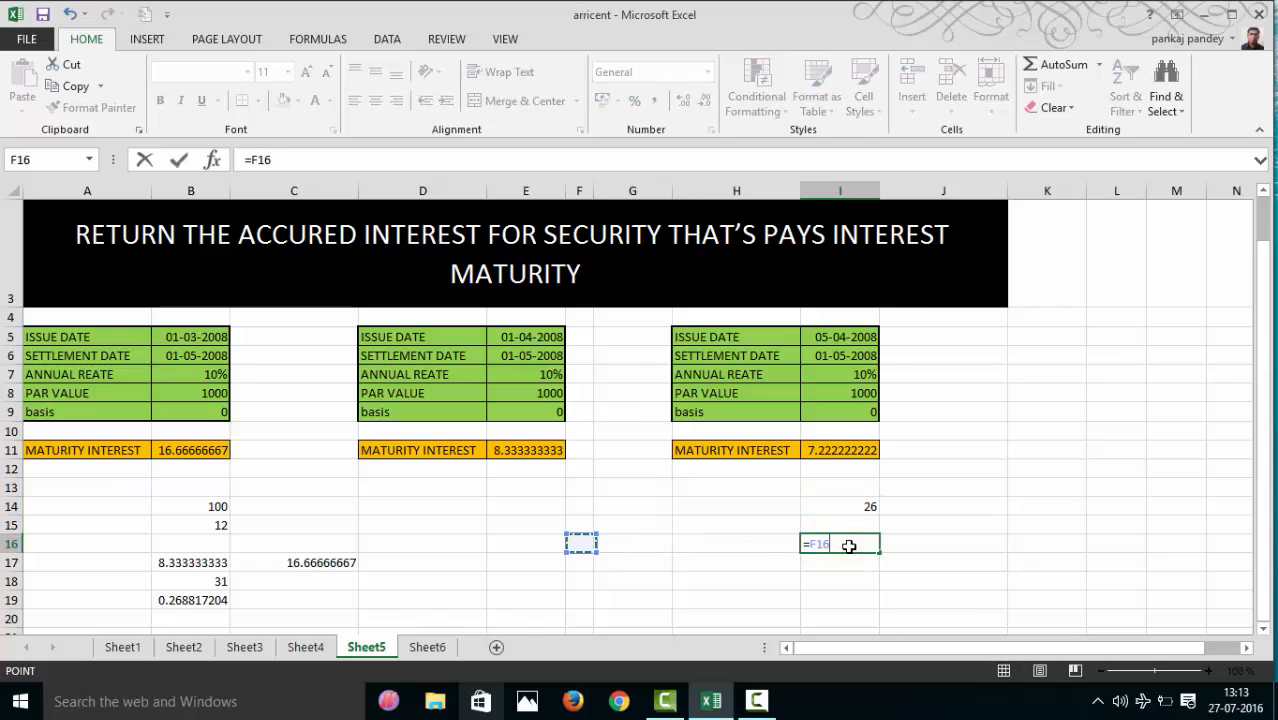
key(Left)
key(Left)
key(Down)
key(Down)
key(Down)
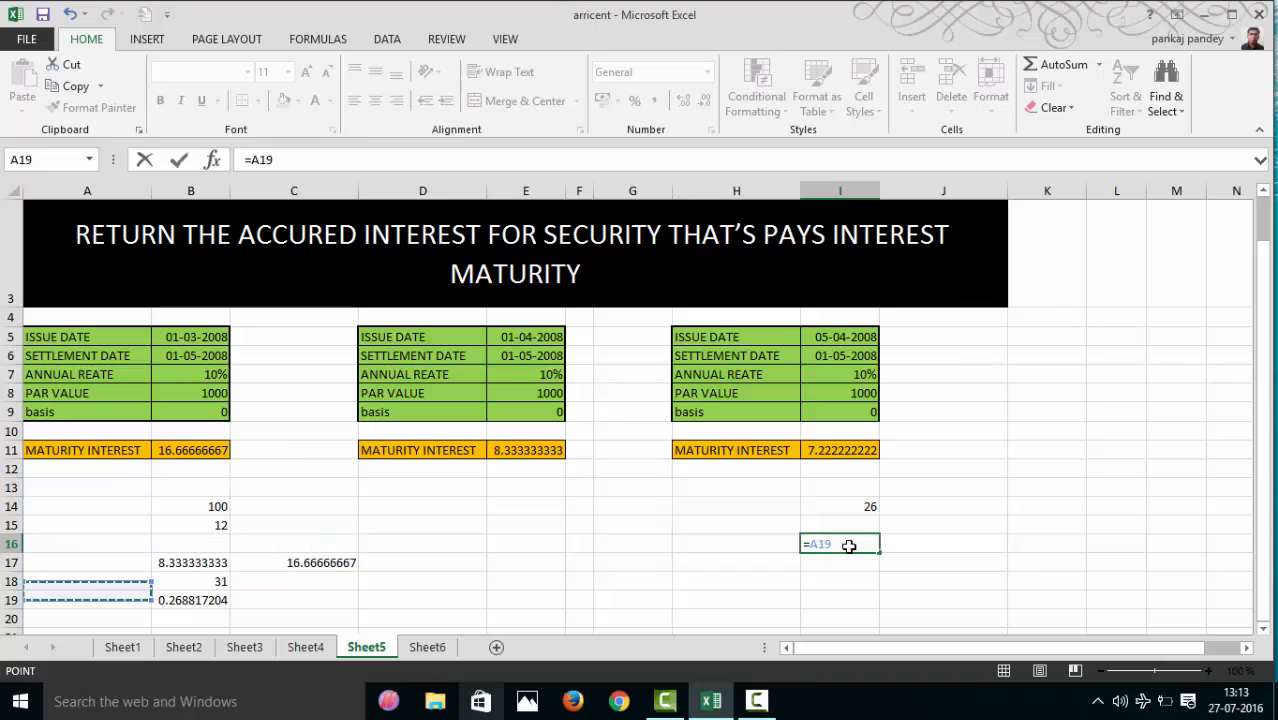
key(Right)
text(*)
key(Up)
key(Up)
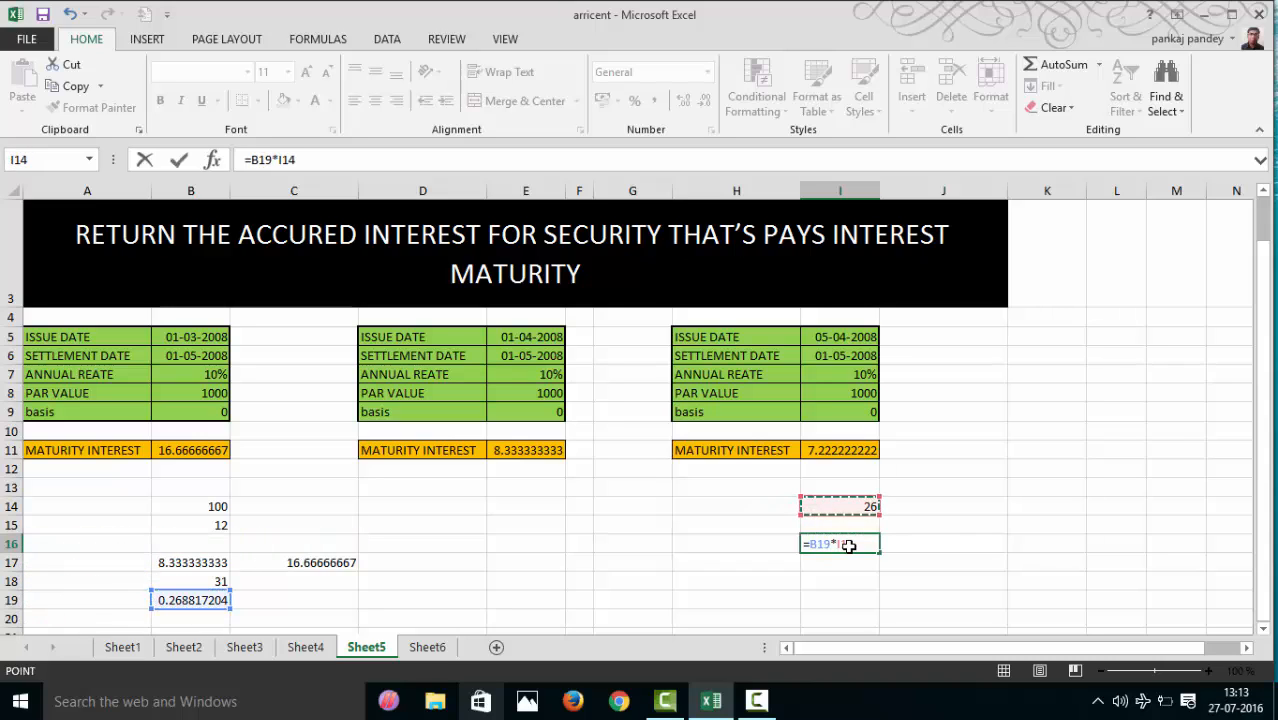
key(Return)
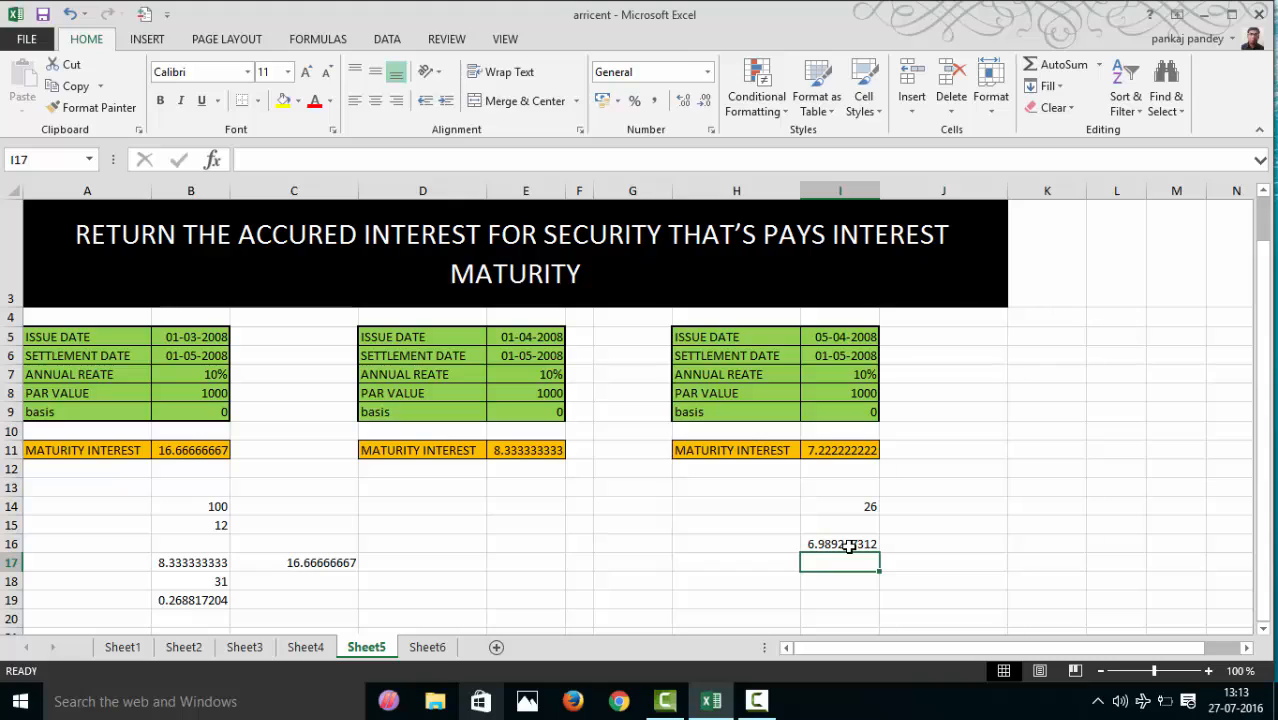
- Change the third security's number of days in I14 to 27
click(857, 506)
text(27)
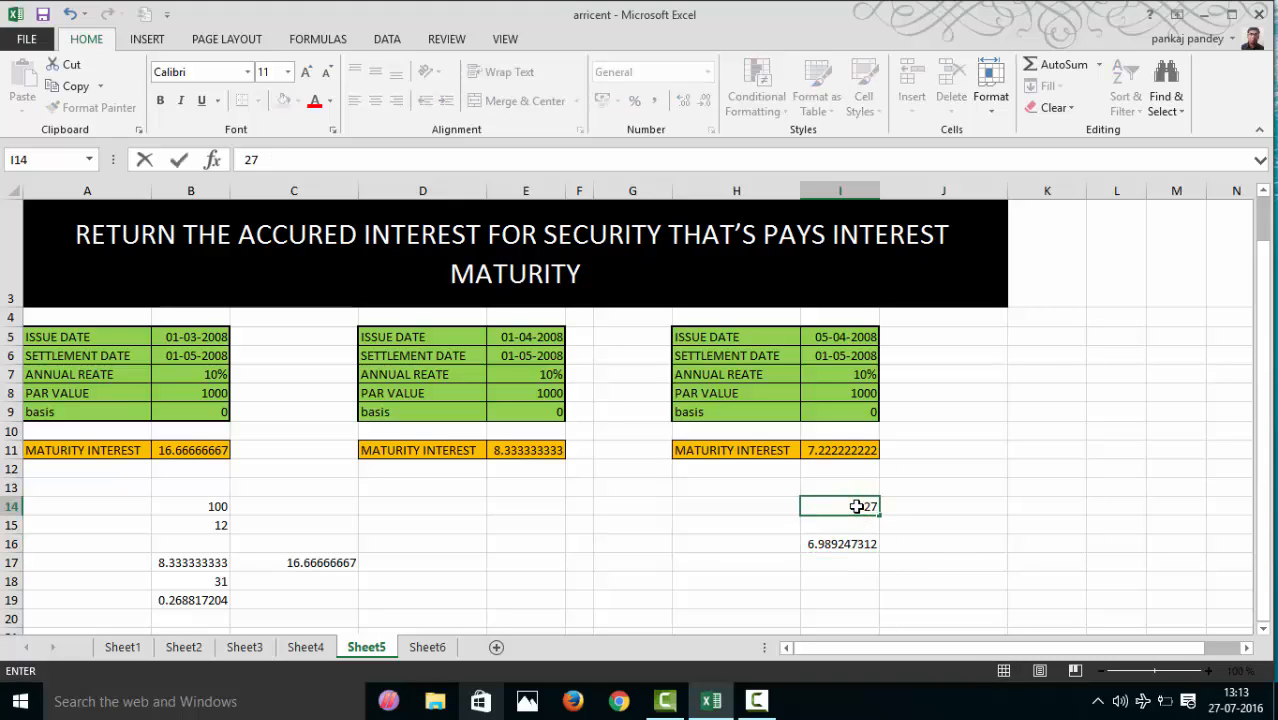
key(Return)
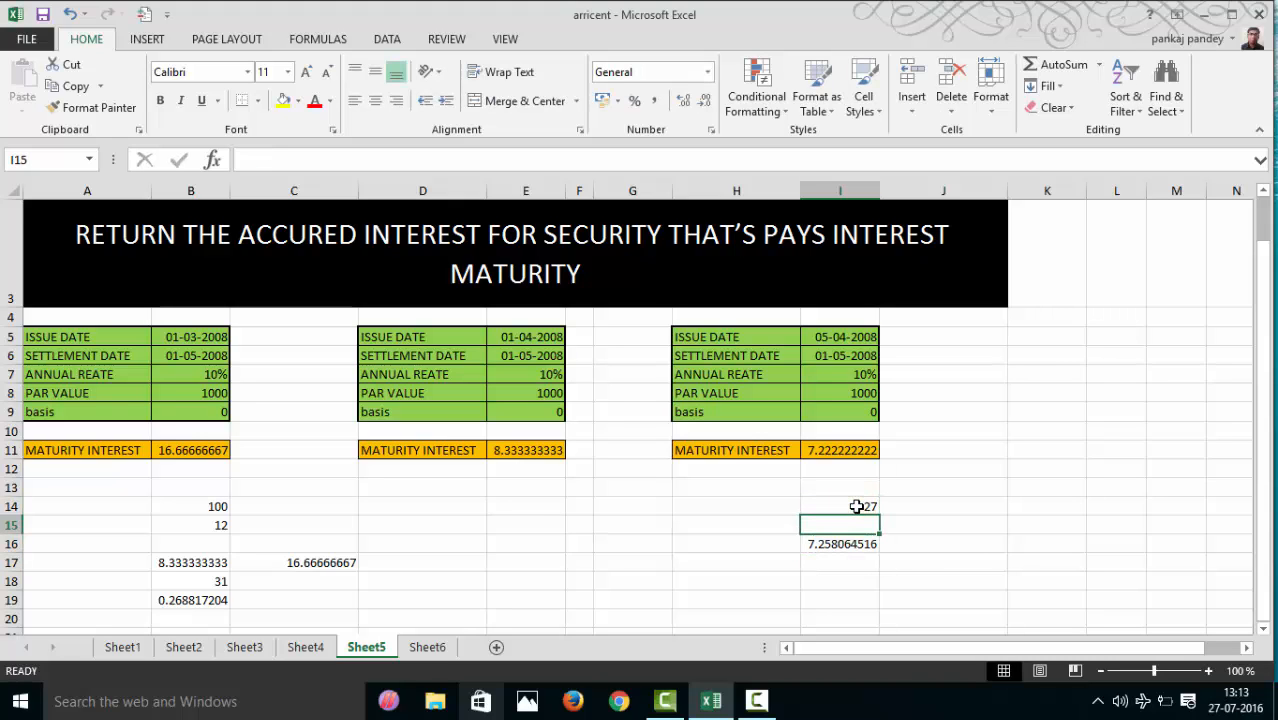